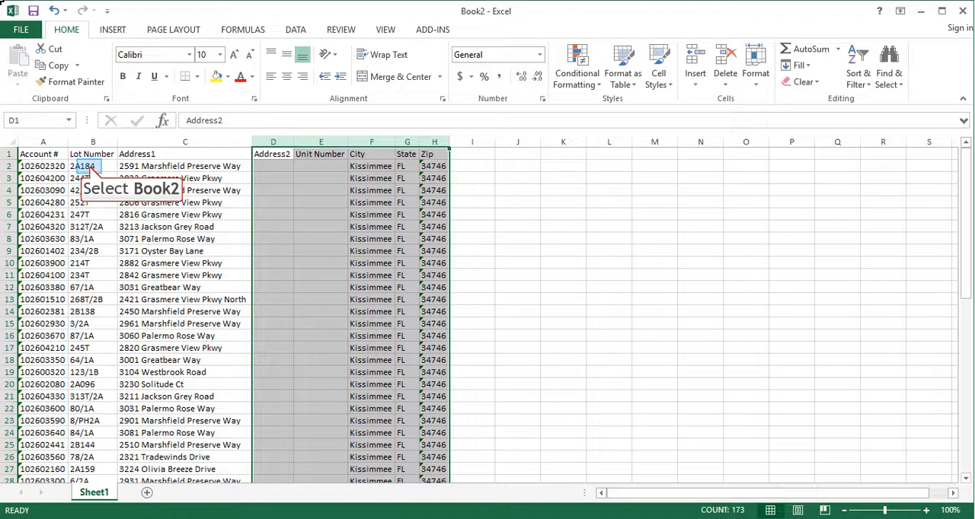
Insert five blank columns between the Address1 and Address2 columns and narrow them.
{"action": "left_click", "coordinate": [90, 166]}
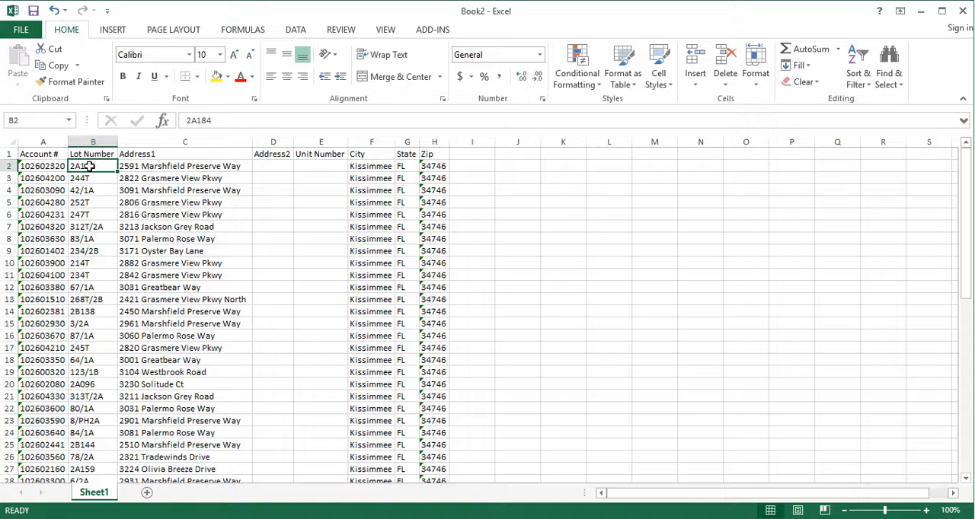
{"action": "left_click", "coordinate": [133, 167]}
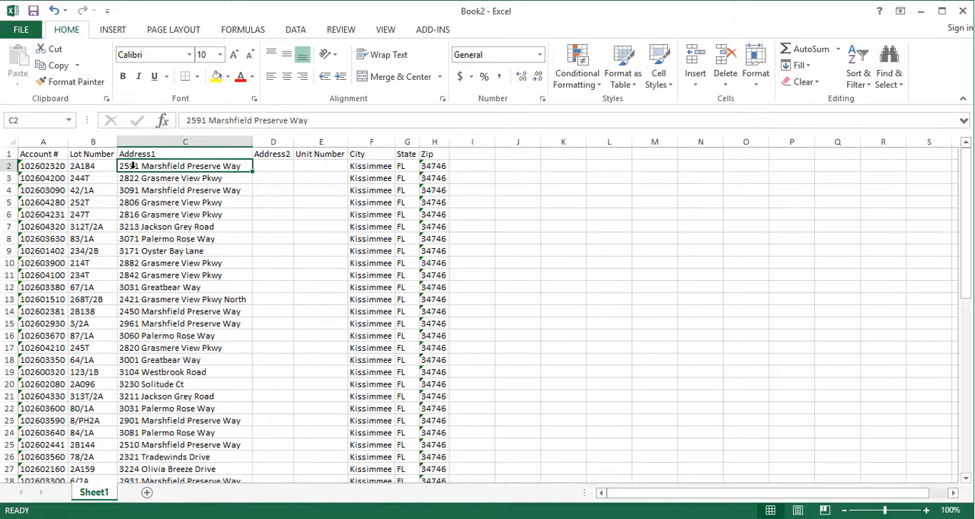
{"action": "left_click_drag", "start_coordinate": [279, 143], "coordinate": [433, 143]}
{"action": "right_click", "coordinate": [338, 143]}
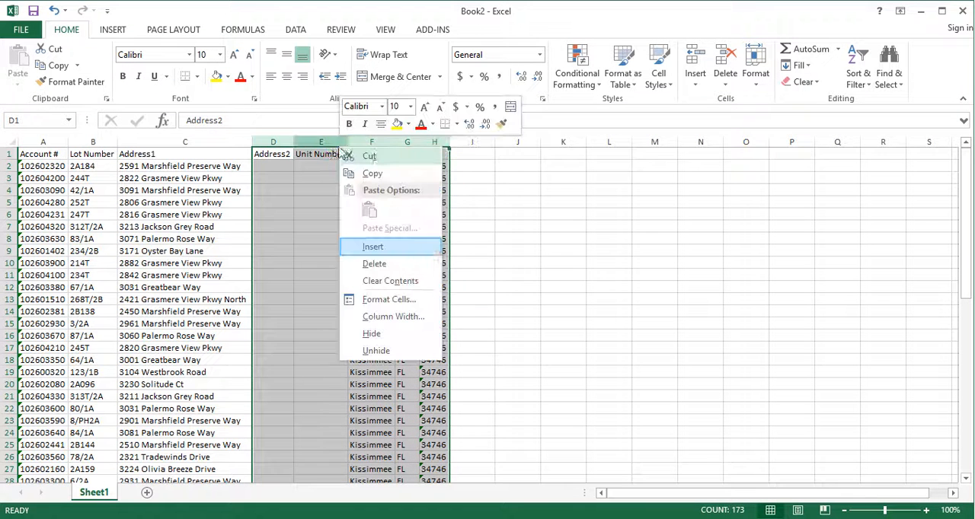
{"action": "left_click", "coordinate": [423, 245]}
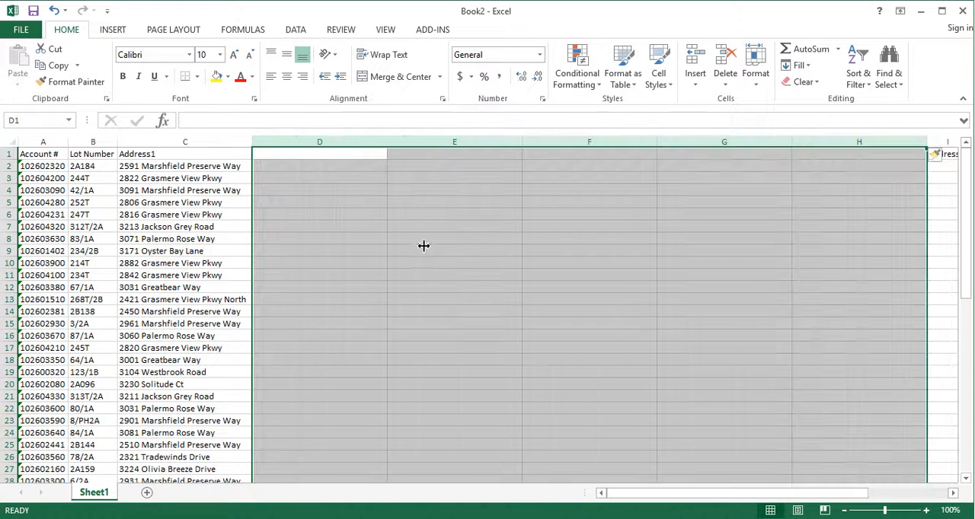
{"action": "left_click_drag", "start_coordinate": [657, 144], "coordinate": [568, 160]}
{"action": "left_click", "coordinate": [335, 214]}
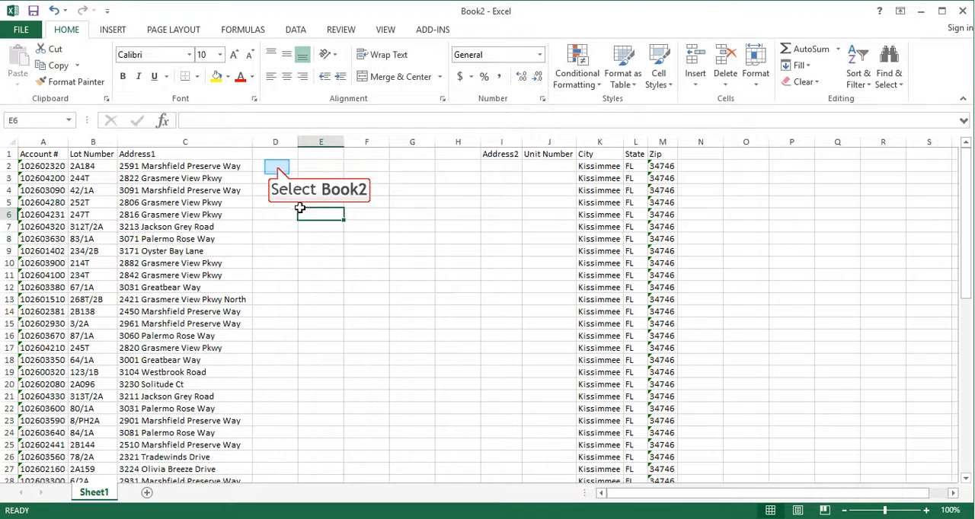
Insert the LEFT text function in D2, using C2 as the text and 4 as the number of characters.
{"action": "left_click", "coordinate": [276, 169]}
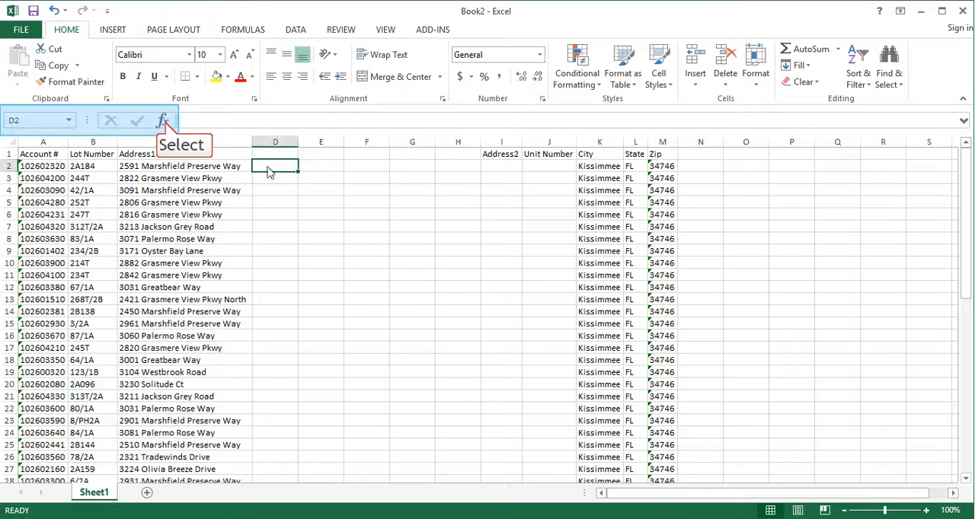
{"action": "left_click", "coordinate": [164, 122]}
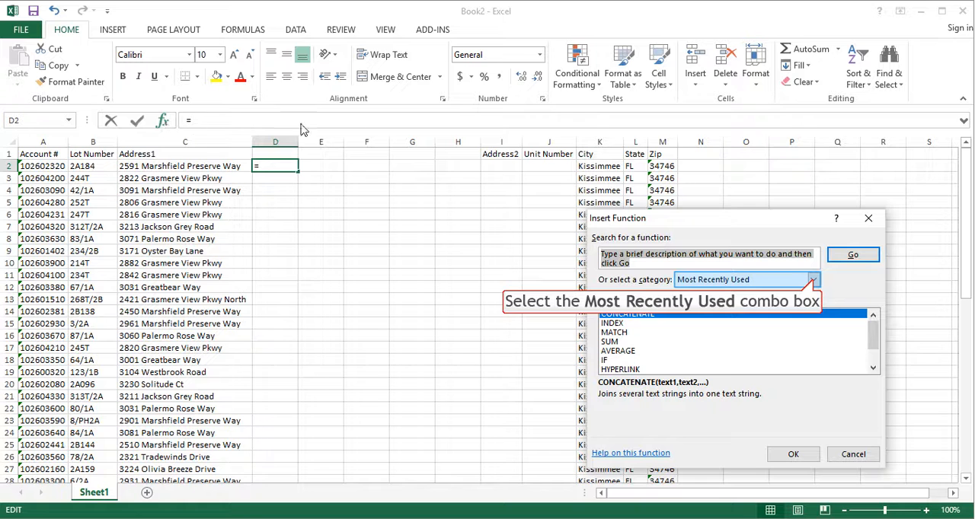
{"action": "left_click", "coordinate": [811, 279]}
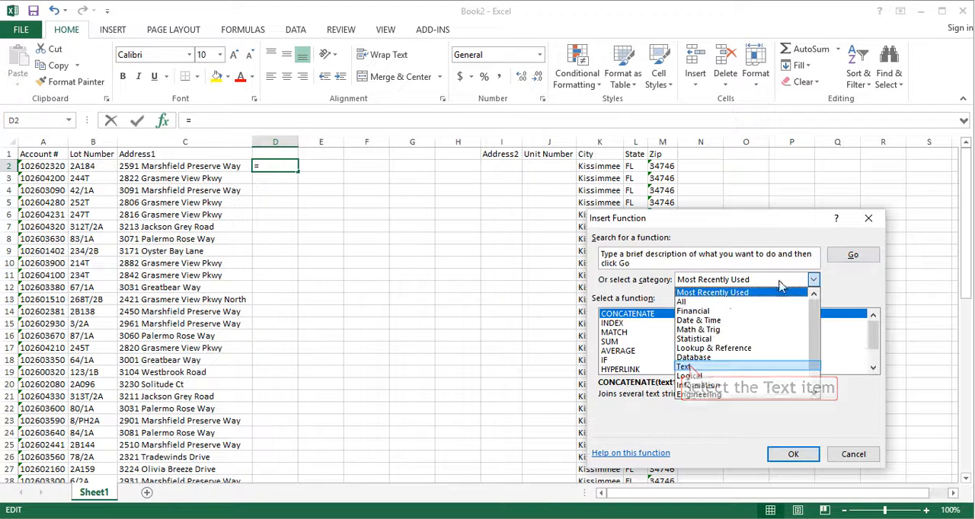
{"action": "left_click", "coordinate": [690, 367]}
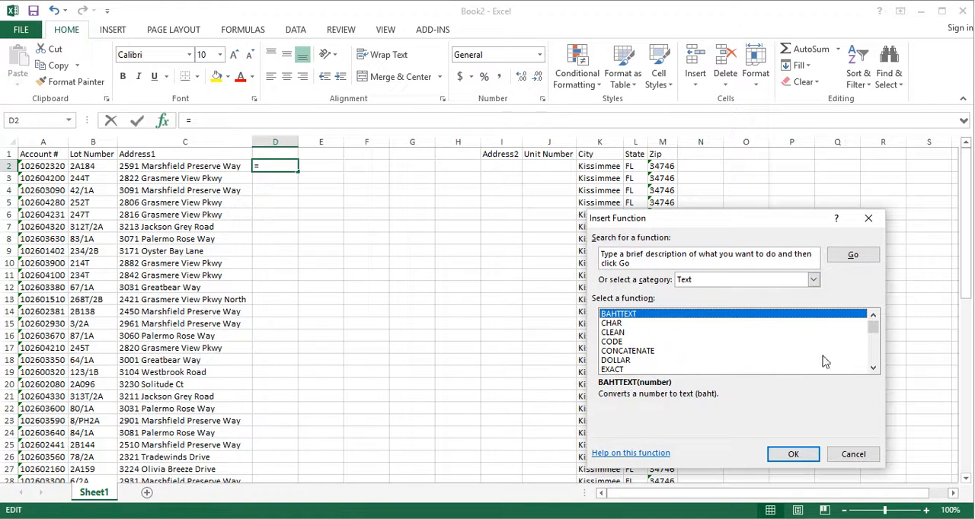
{"action": "left_click_drag", "start_coordinate": [874, 325], "coordinate": [876, 338]}
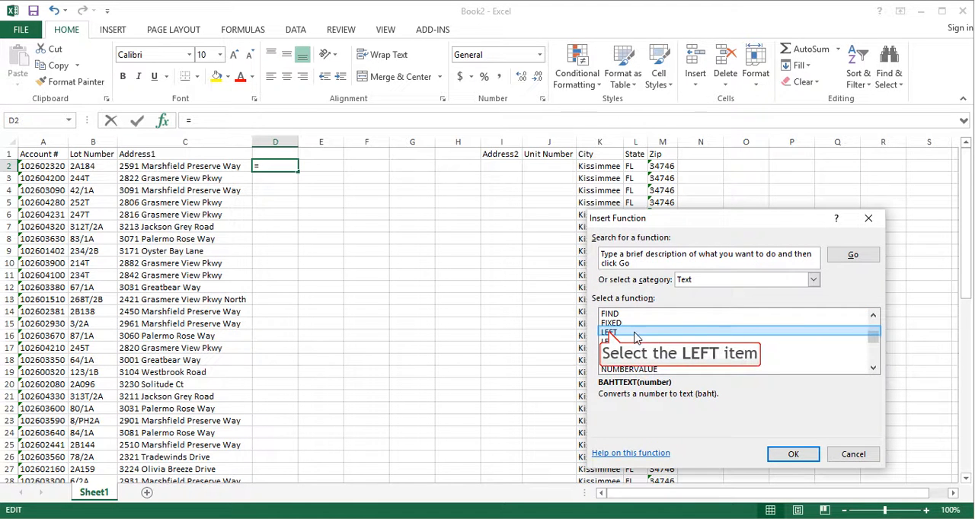
{"action": "left_click", "coordinate": [610, 335]}
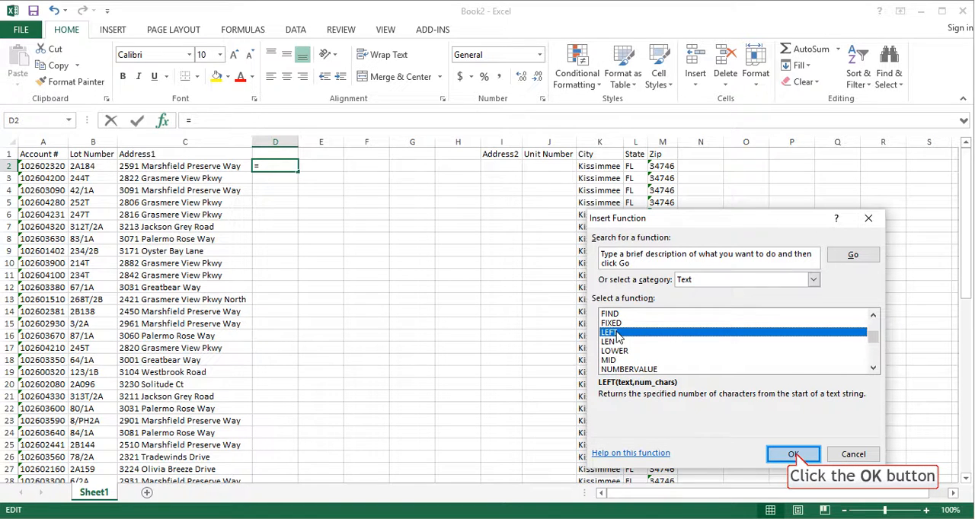
{"action": "left_click", "coordinate": [792, 455]}
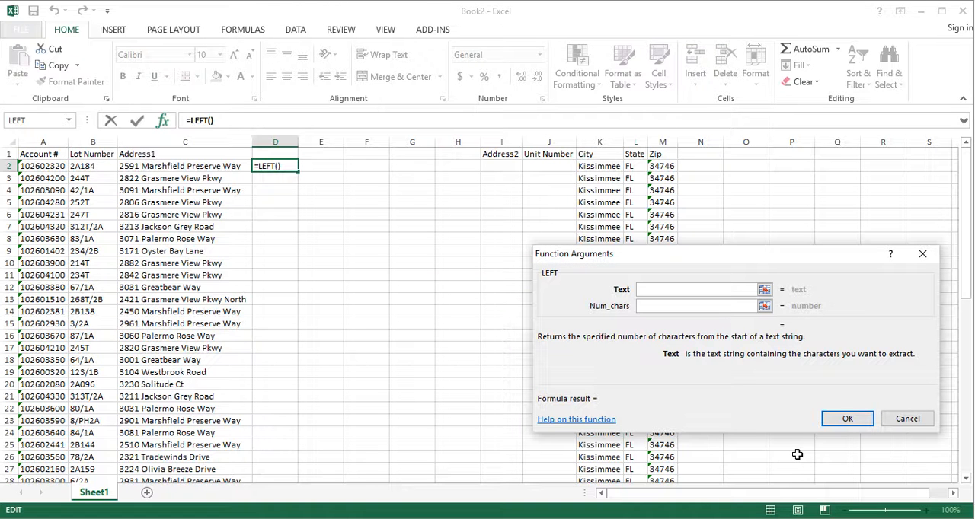
{"action": "left_click", "coordinate": [174, 167]}
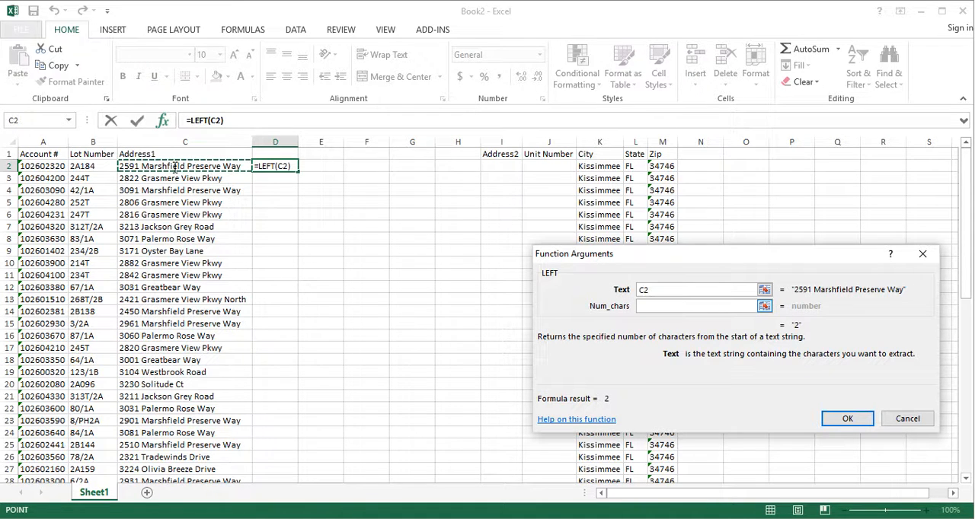
{"action": "left_click", "coordinate": [684, 307]}
{"action": "type", "text": "4"}
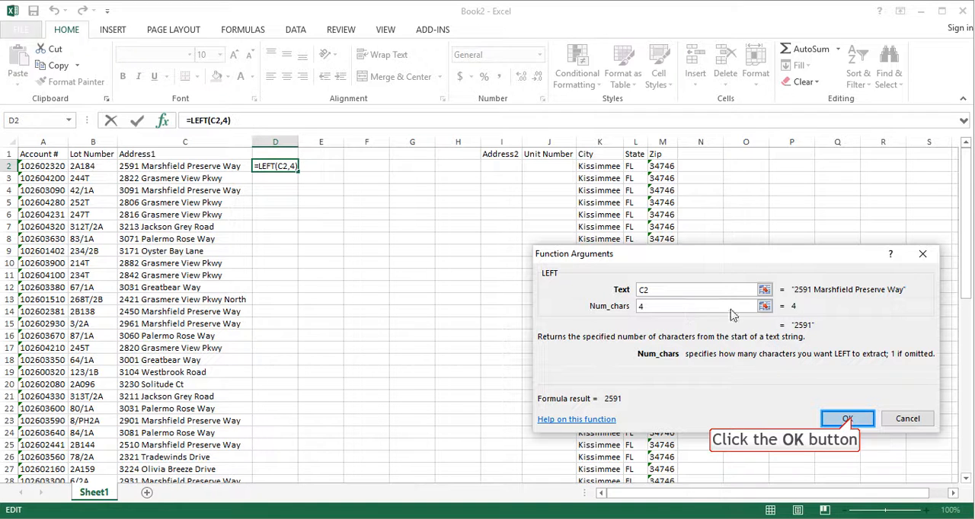
{"action": "left_click", "coordinate": [847, 419]}
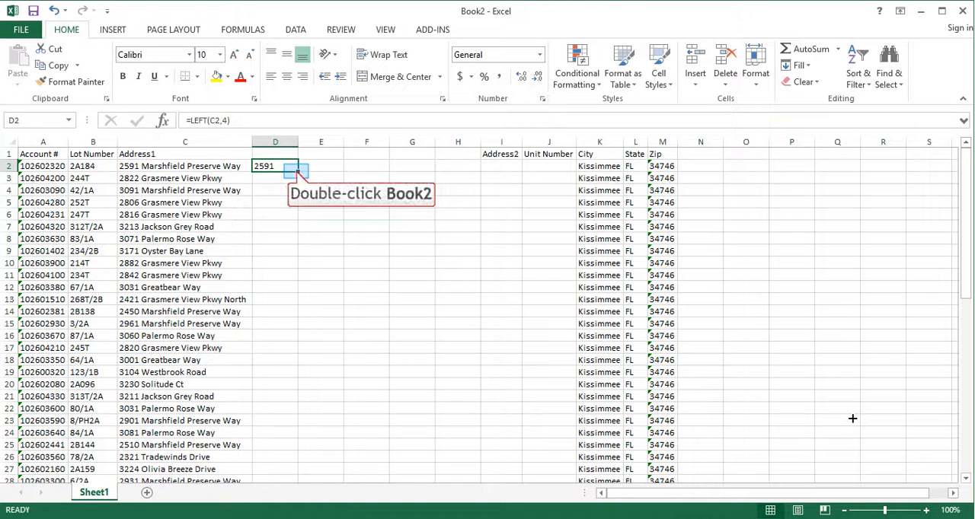
Fill the D2 formula down column D, review the extracted values to the last row, and undo the fill.
{"action": "double_click", "coordinate": [297, 172]}
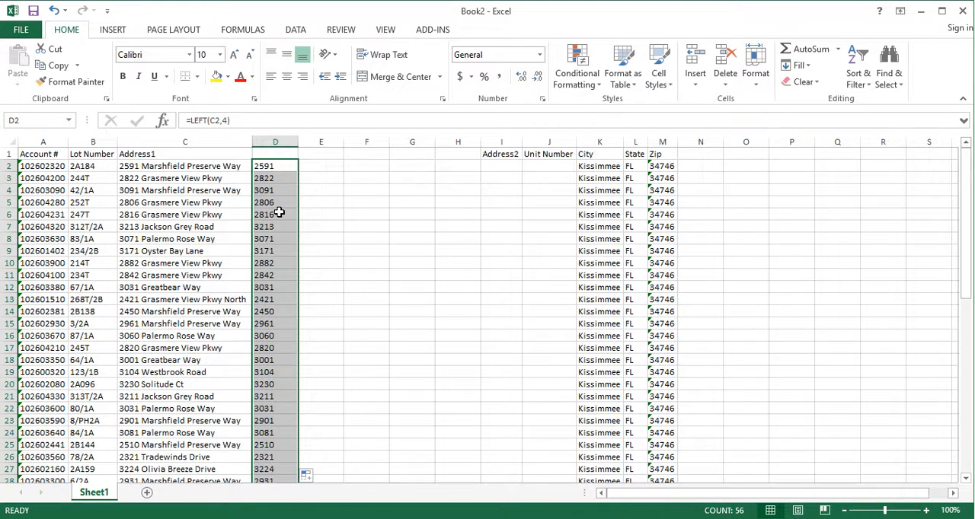
{"action": "scroll", "coordinate": [280, 213], "scroll_direction": "down", "scroll_amount": 6}
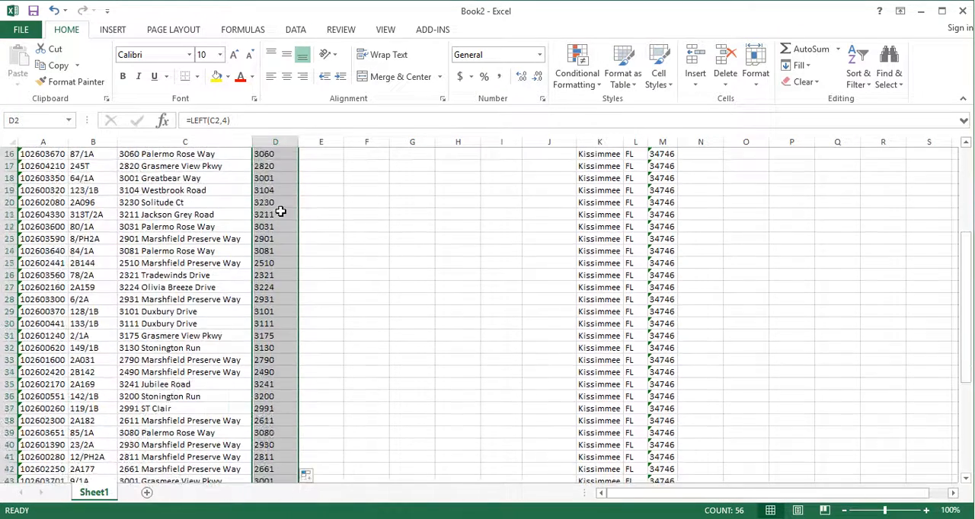
{"action": "scroll", "coordinate": [280, 211], "scroll_direction": "down", "scroll_amount": 6}
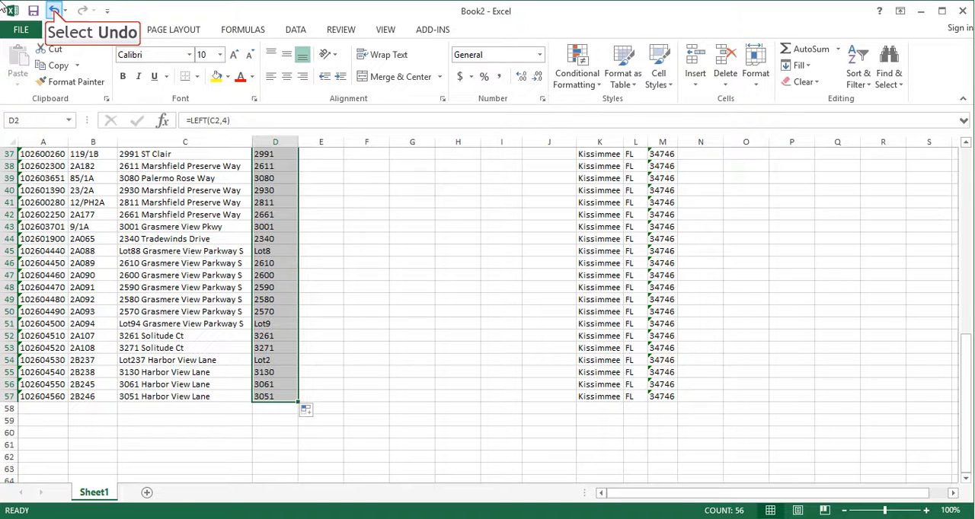
{"action": "left_click", "coordinate": [54, 11]}
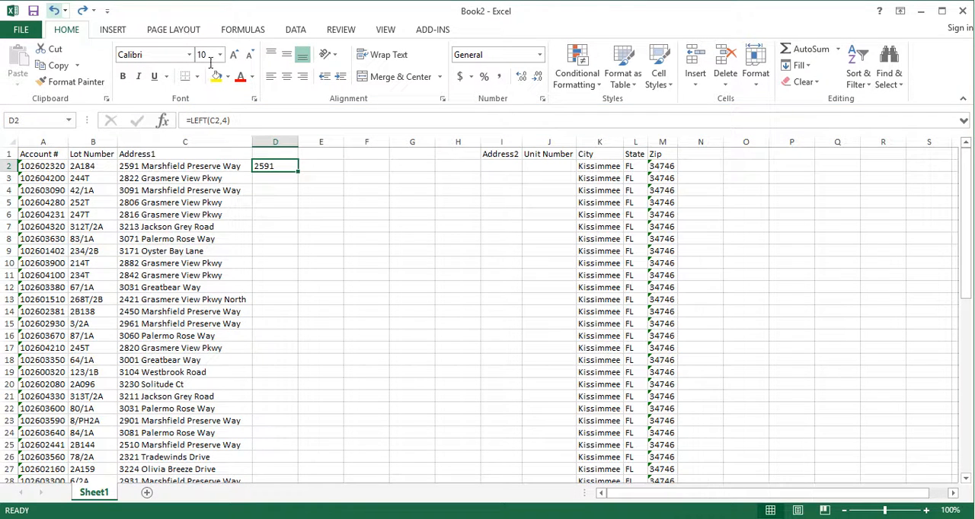
Change the D2 formula to =LEFT(C2,5), fill it down column D, and review the extracted values.
{"action": "double_click", "coordinate": [227, 120]}
{"action": "type", "text": "5"}
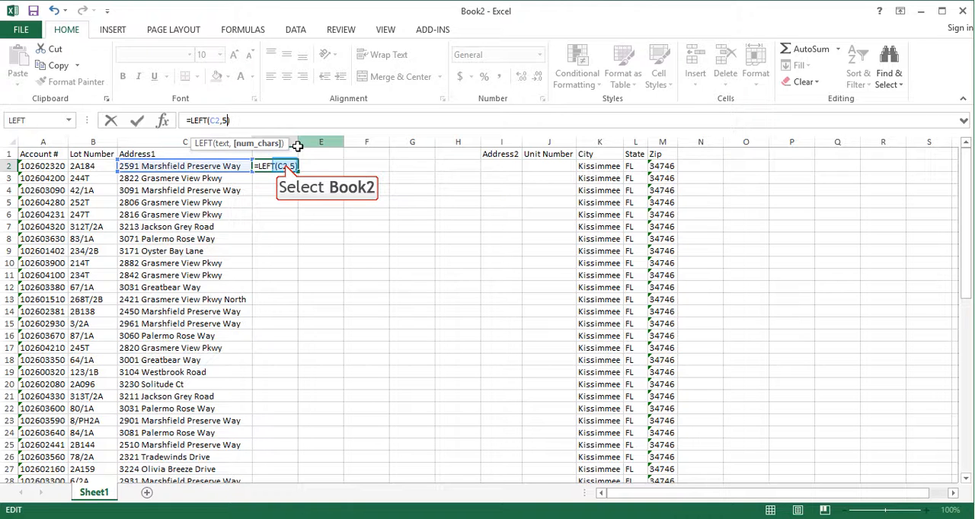
{"action": "key", "text": "Return"}
{"action": "left_click", "coordinate": [285, 166]}
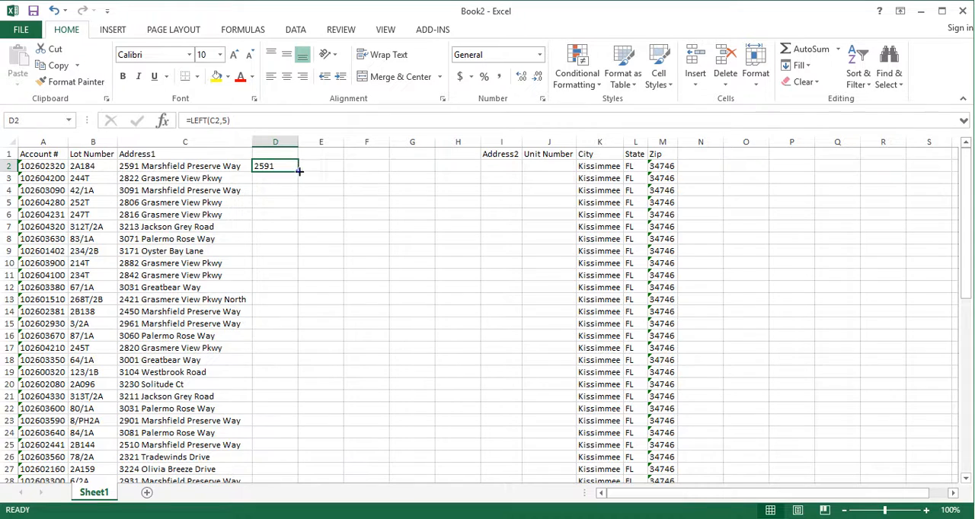
{"action": "double_click", "coordinate": [299, 172]}
{"action": "scroll", "coordinate": [301, 243], "scroll_direction": "down", "scroll_amount": 2}
{"action": "scroll", "coordinate": [299, 251], "scroll_direction": "down", "scroll_amount": 10}
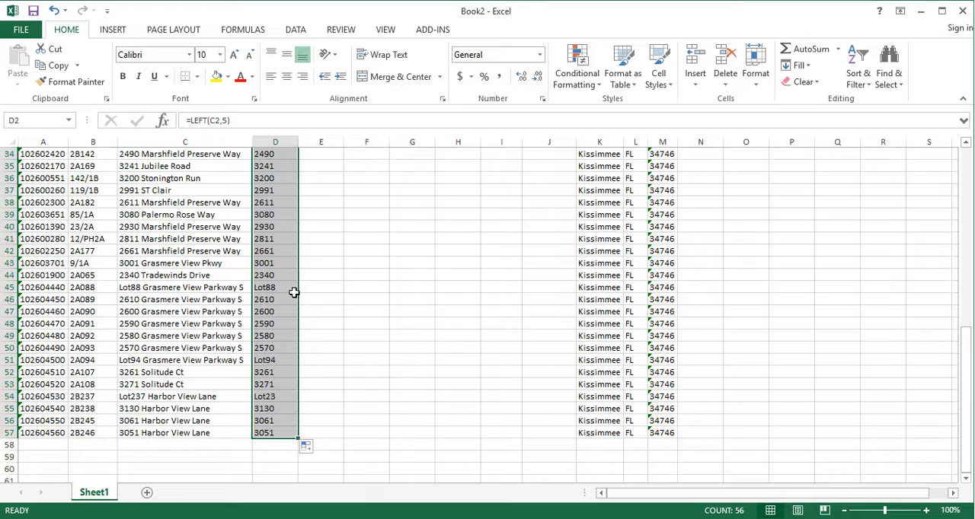
{"action": "scroll", "coordinate": [294, 292], "scroll_direction": "up", "scroll_amount": 11}
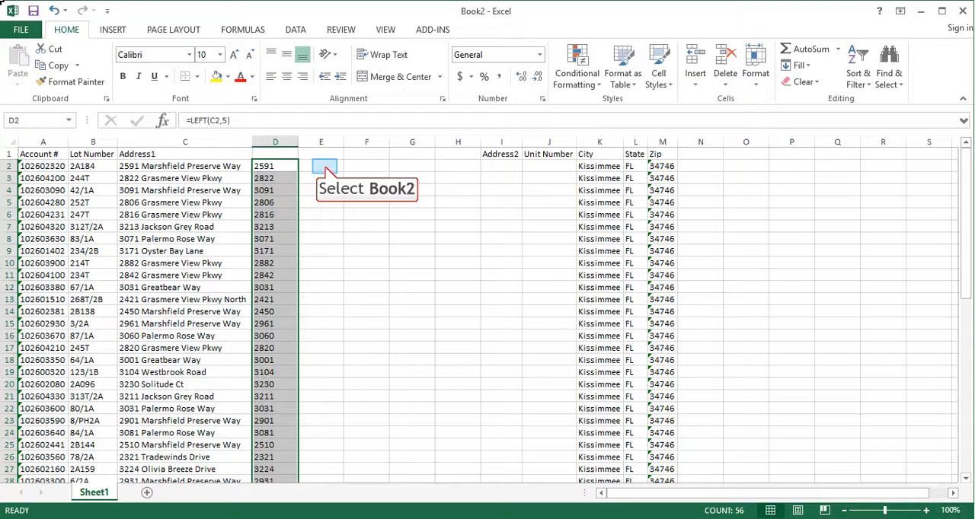
{"action": "left_click", "coordinate": [325, 166]}
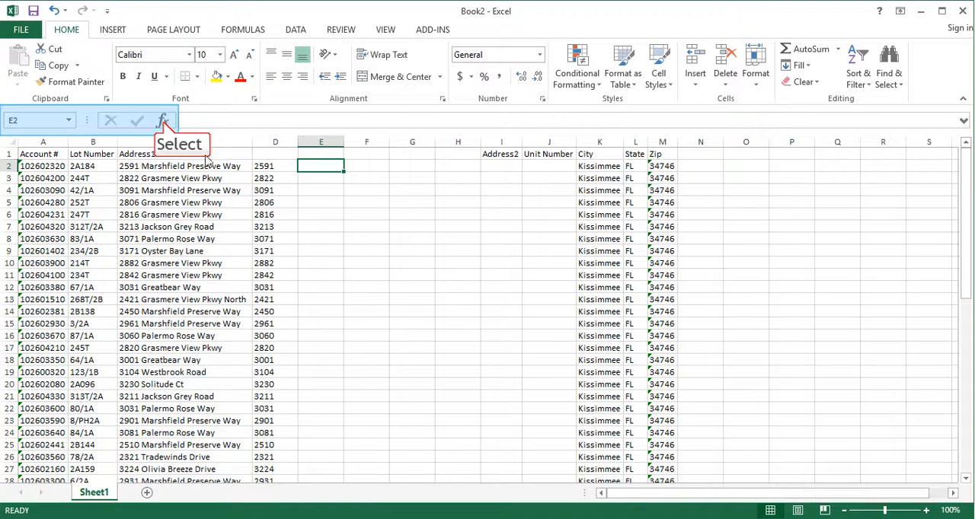
{"action": "left_click", "coordinate": [163, 121]}
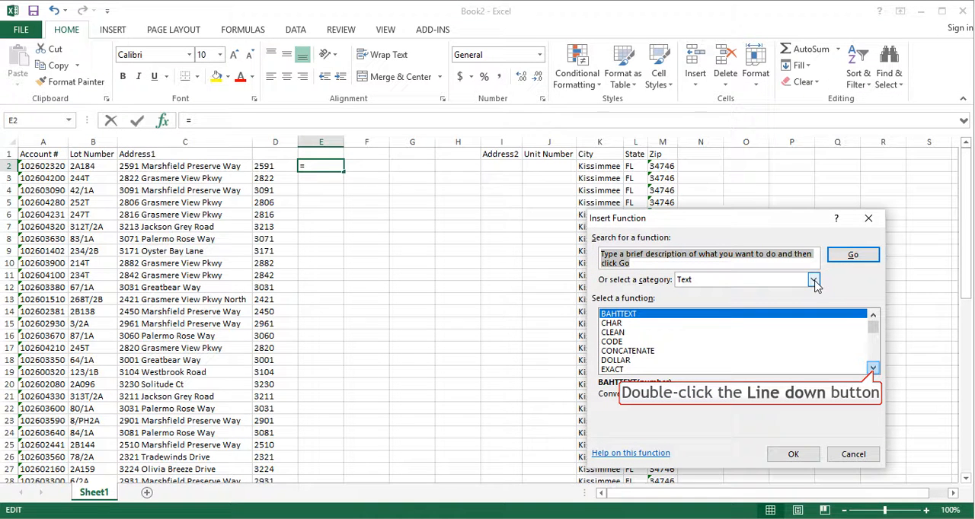
{"action": "double_click", "coordinate": [873, 369]}
{"action": "double_click", "coordinate": [872, 369]}
{"action": "double_click", "coordinate": [873, 368]}
{"action": "double_click", "coordinate": [873, 369]}
{"action": "double_click", "coordinate": [873, 368]}
{"action": "double_click", "coordinate": [873, 369]}
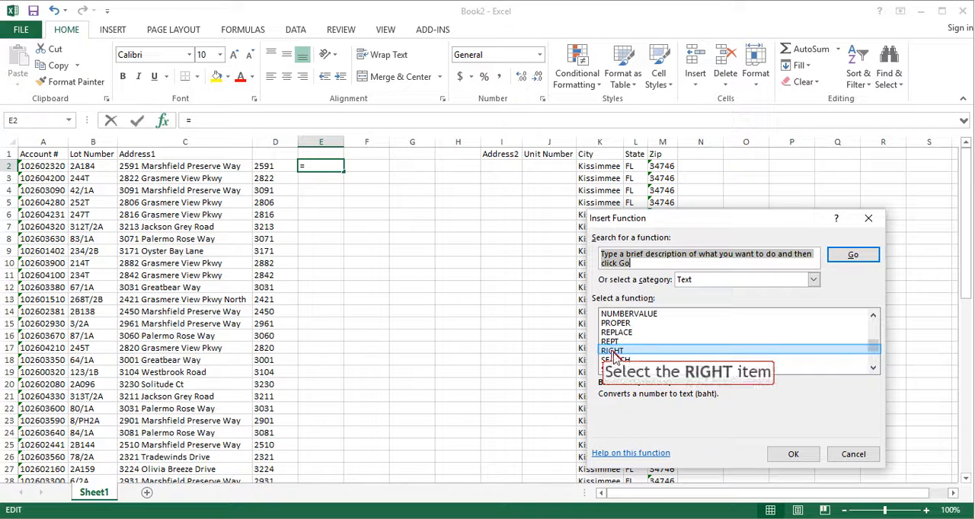
{"action": "left_click", "coordinate": [612, 352]}
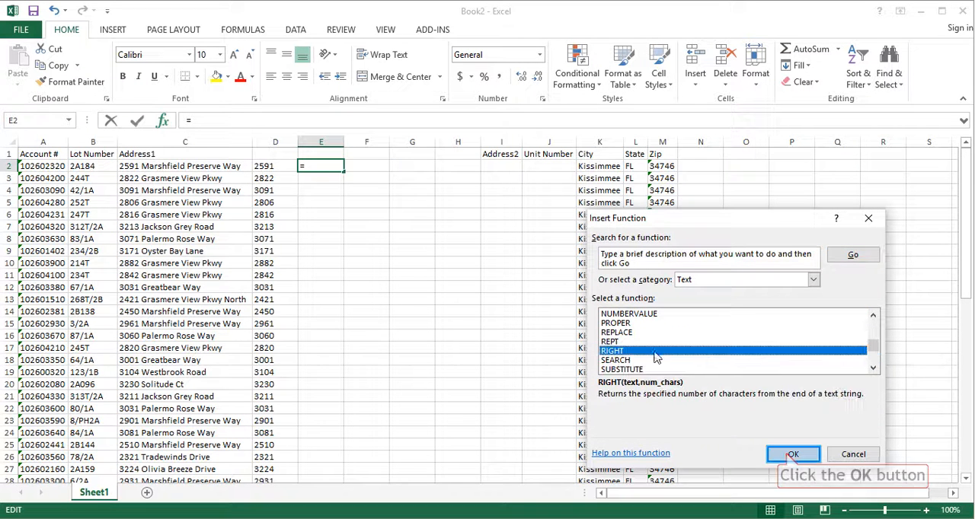
{"action": "left_click", "coordinate": [791, 455]}
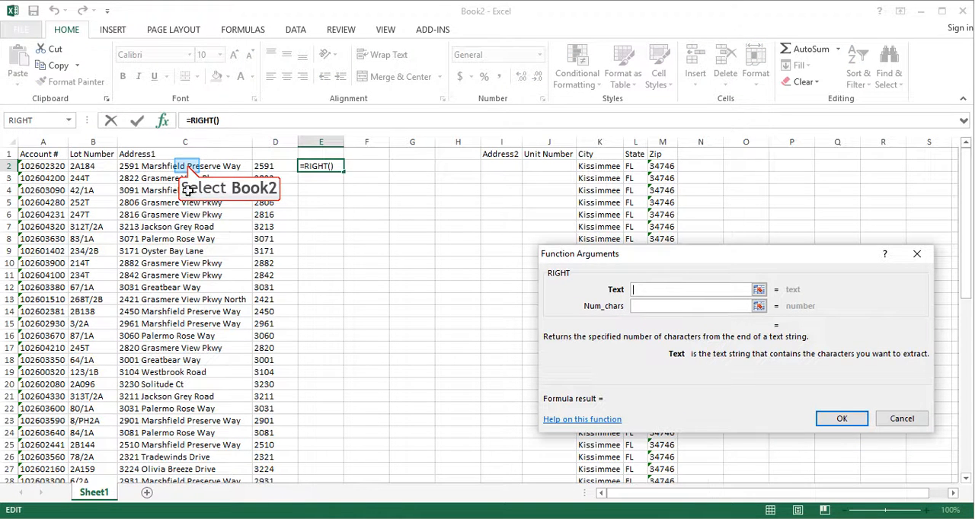
{"action": "left_click", "coordinate": [186, 166]}
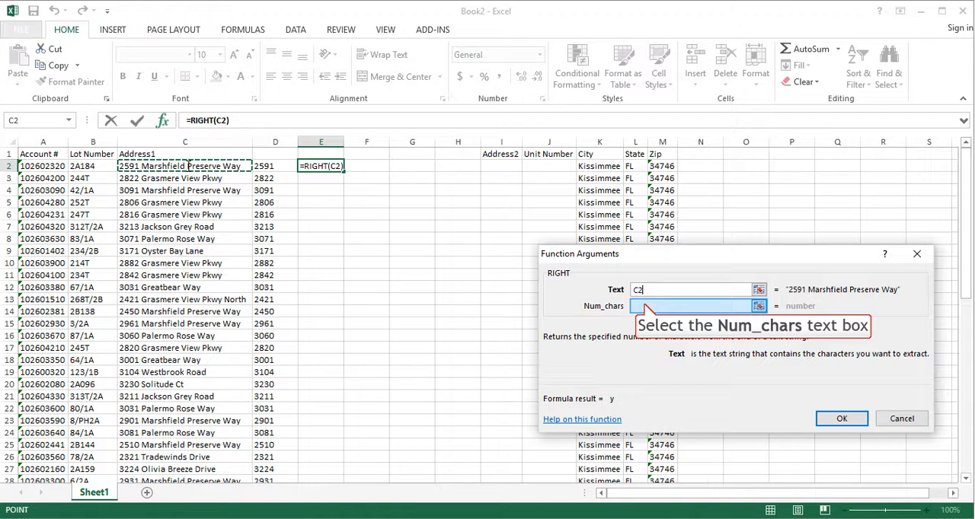
{"action": "left_click", "coordinate": [645, 305]}
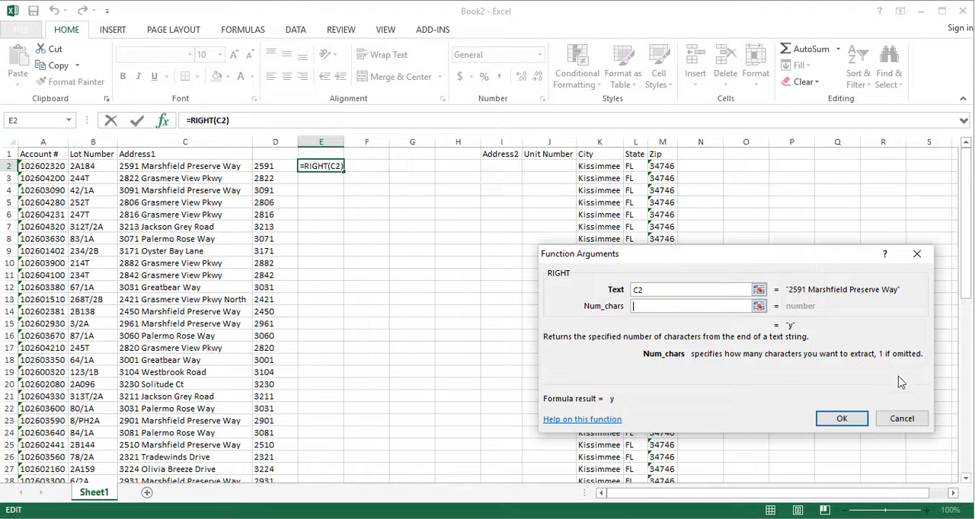
{"action": "left_click", "coordinate": [901, 419]}
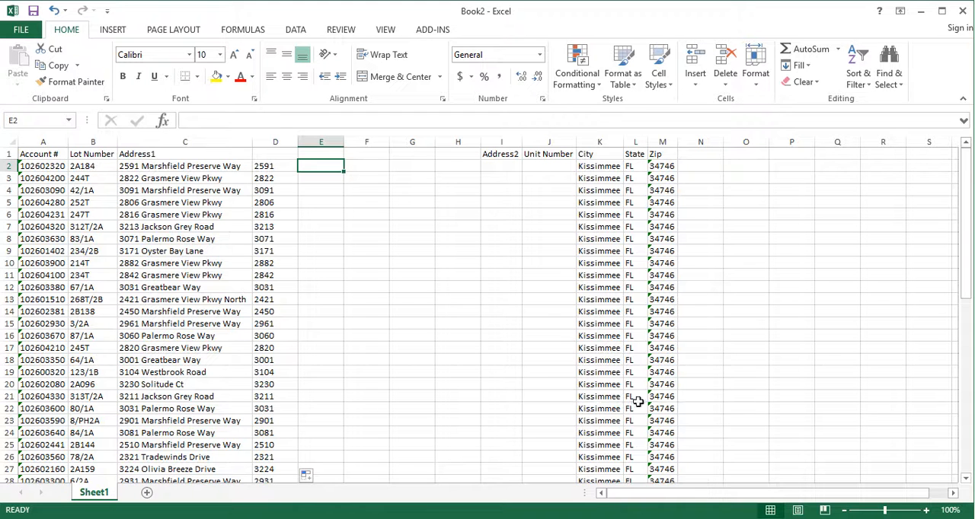
Clear all contents of column D.
{"action": "left_click", "coordinate": [278, 143]}
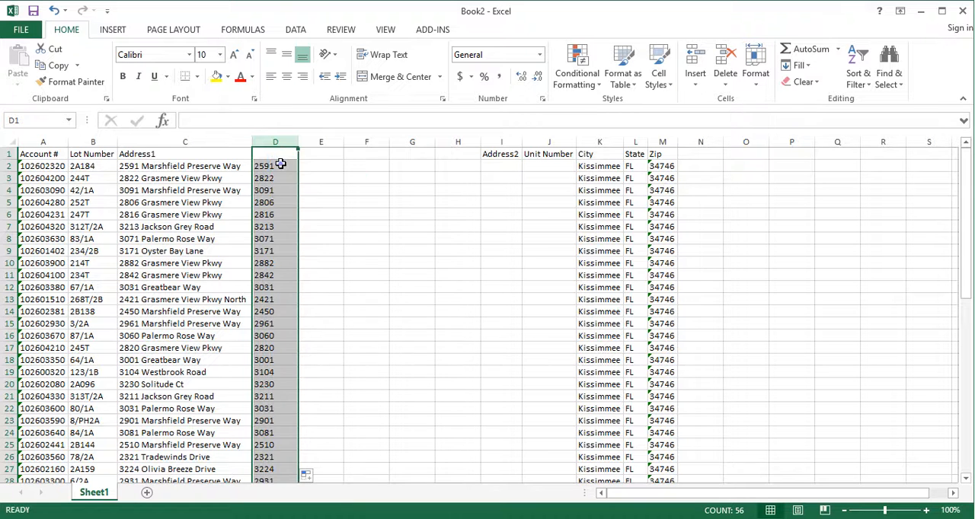
{"action": "key", "text": "Delete"}
{"action": "left_click", "coordinate": [280, 164]}
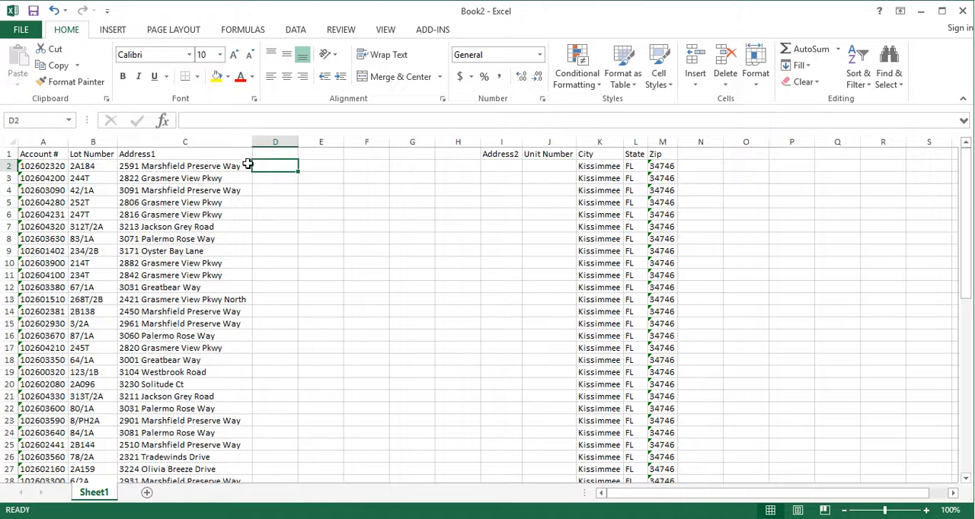
Start Text to Columns on the addresses in C2:C57, using delimited data with Space added as a delimiter.
{"action": "left_click_drag", "start_coordinate": [190, 166], "coordinate": [215, 454]}
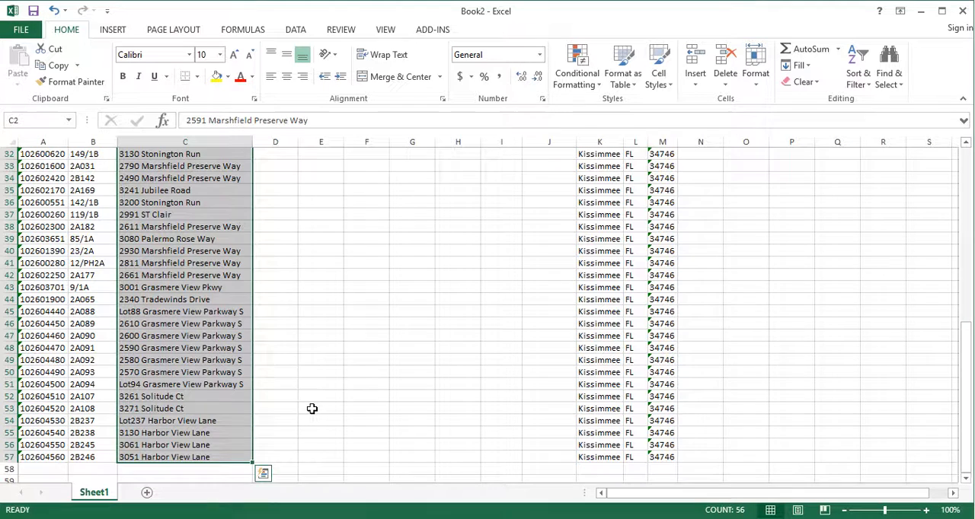
{"action": "scroll", "coordinate": [312, 407], "scroll_direction": "up", "scroll_amount": 9}
{"action": "scroll", "coordinate": [303, 211], "scroll_direction": "up", "scroll_amount": 1}
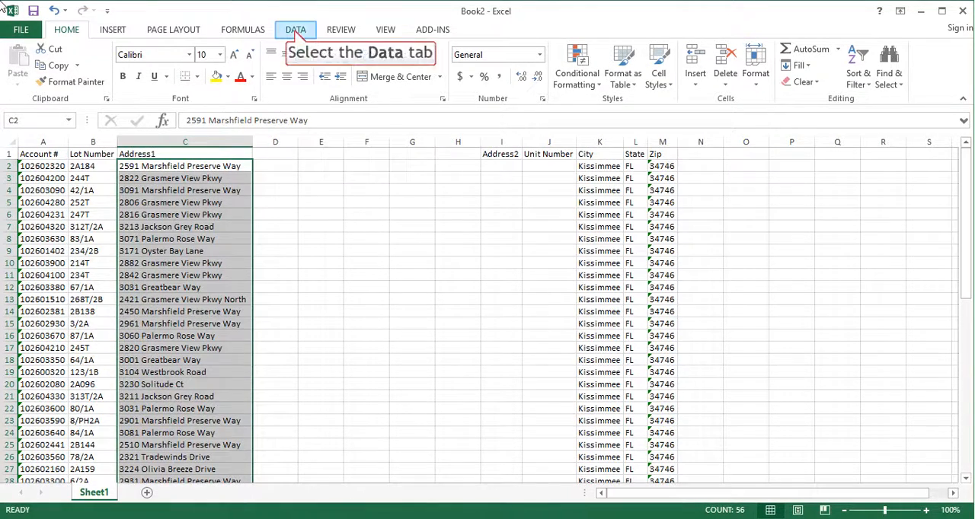
{"action": "left_click", "coordinate": [296, 30]}
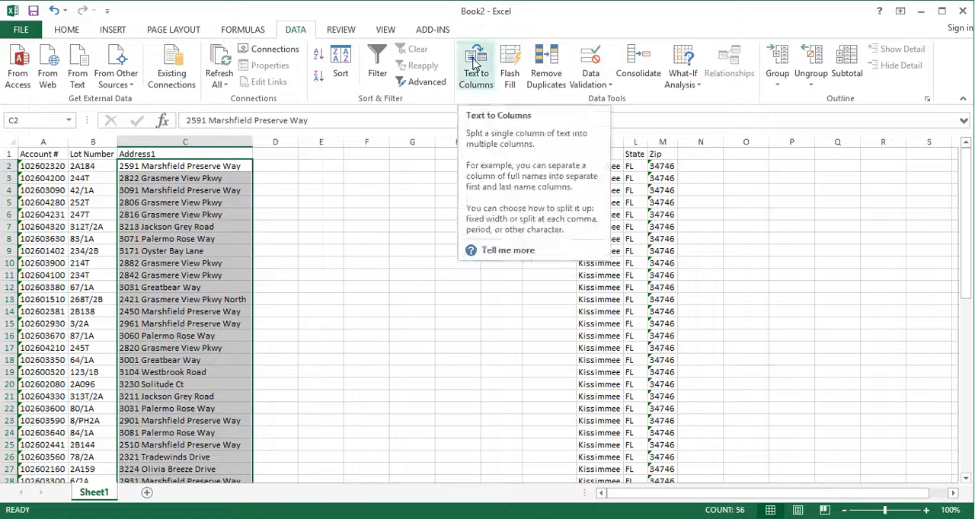
{"action": "left_click", "coordinate": [475, 64]}
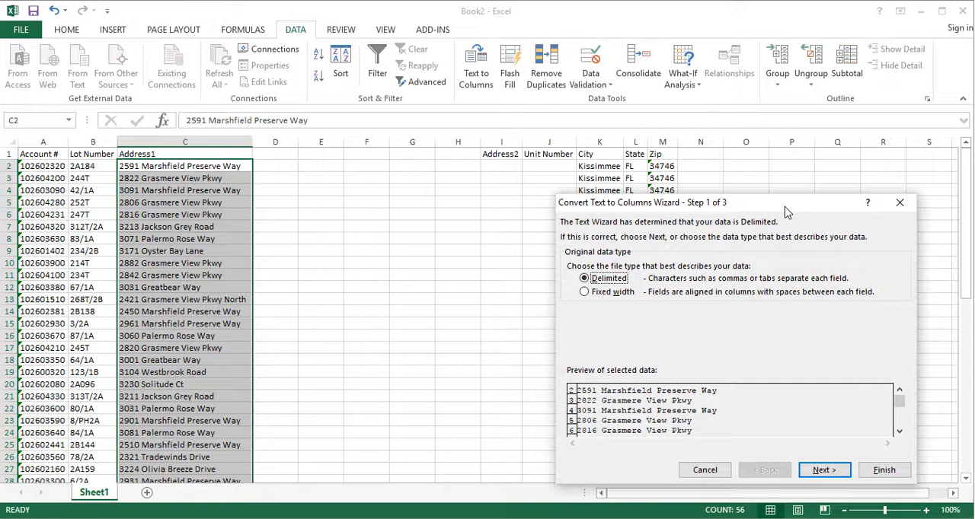
{"action": "left_click_drag", "start_coordinate": [786, 212], "coordinate": [744, 93]}
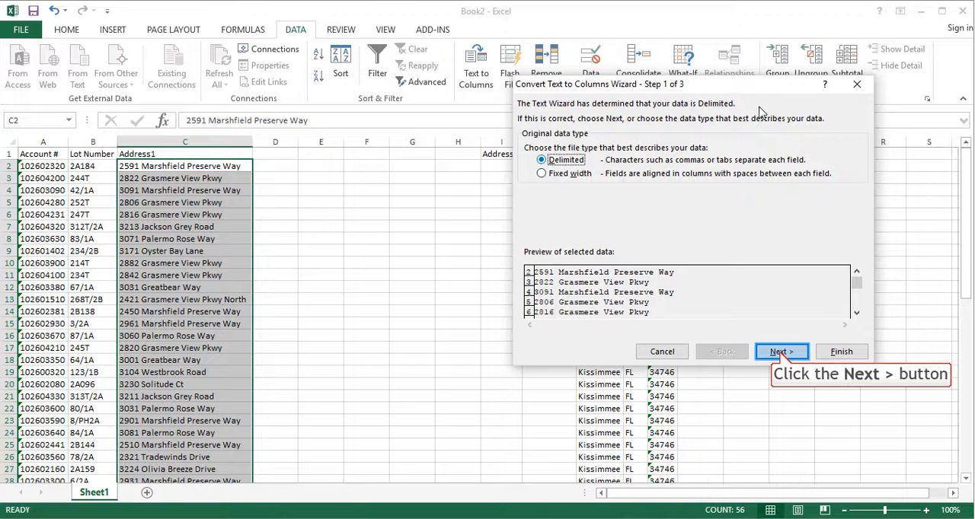
{"action": "left_click", "coordinate": [780, 354]}
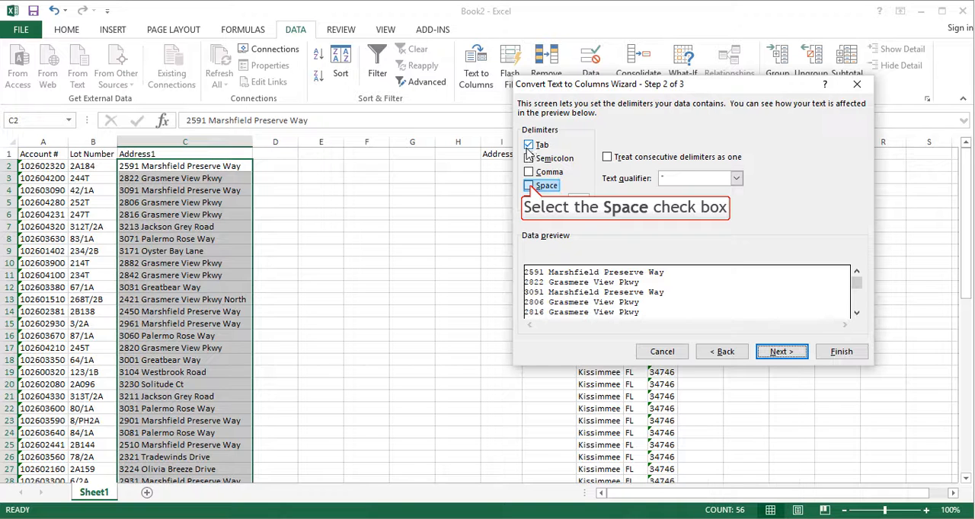
{"action": "left_click", "coordinate": [529, 186]}
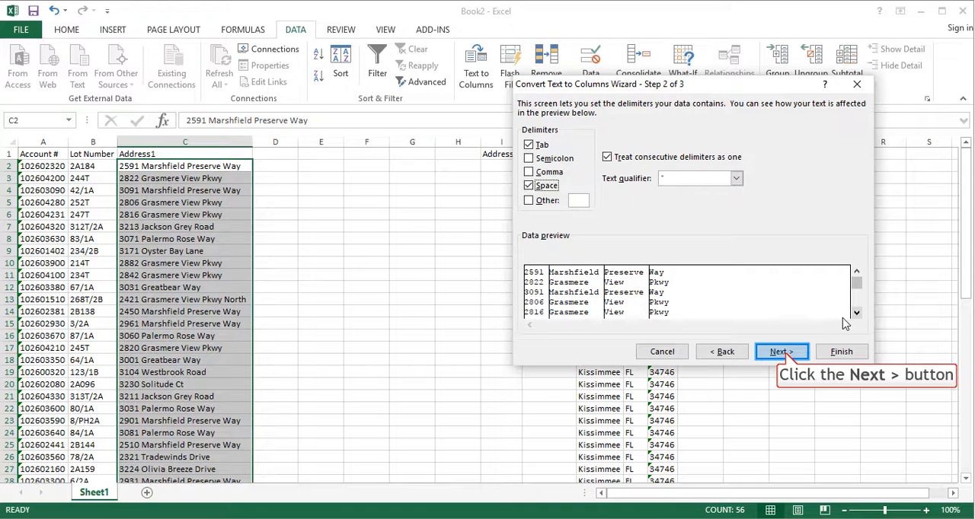
Set the destination of the split data to D2 and complete the text conversion.
{"action": "left_click", "coordinate": [782, 352]}
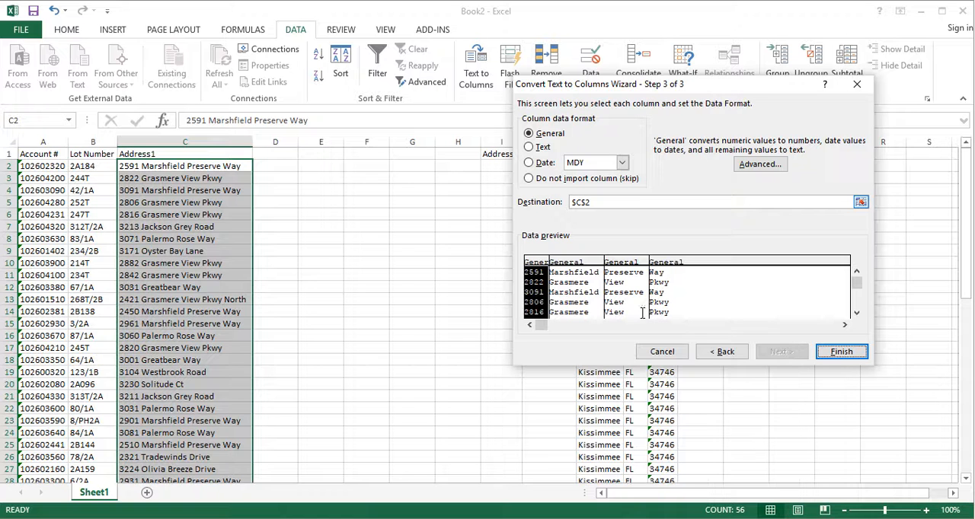
{"action": "left_click_drag", "start_coordinate": [597, 202], "coordinate": [552, 201]}
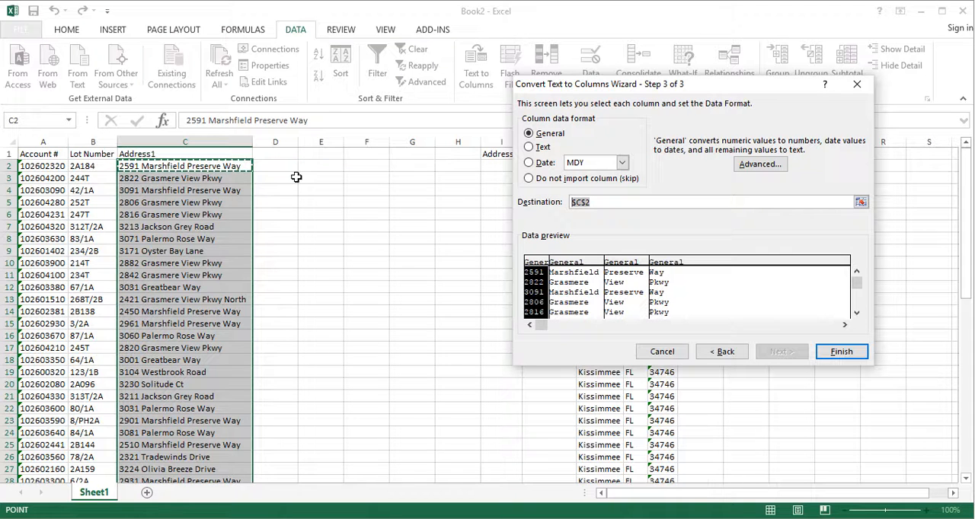
{"action": "left_click", "coordinate": [288, 167]}
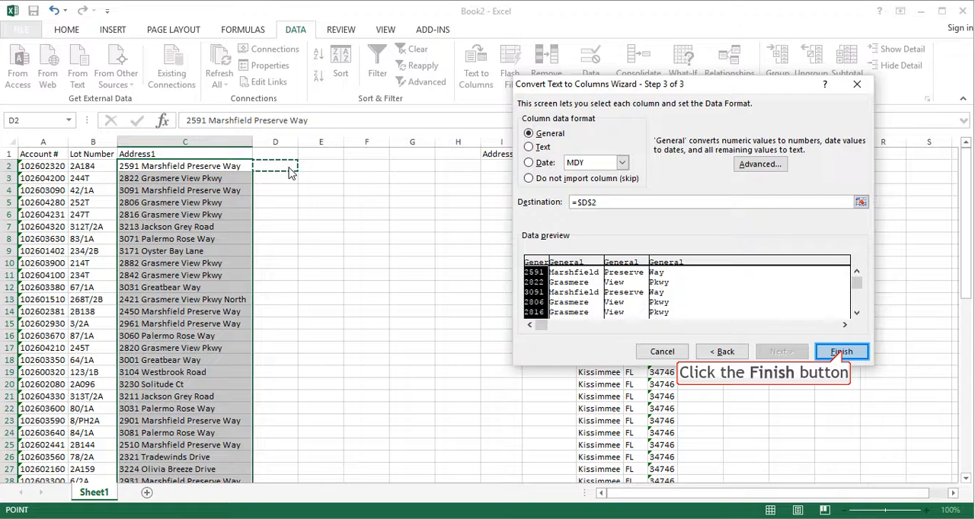
{"action": "left_click", "coordinate": [841, 352]}
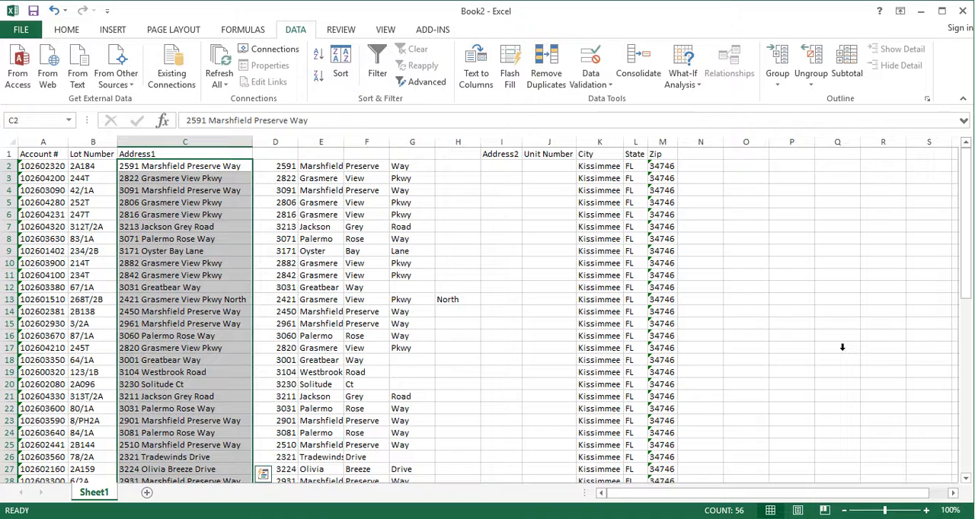
Autofit the widths of columns D through G to their contents.
{"action": "left_click_drag", "start_coordinate": [286, 142], "coordinate": [404, 142]}
{"action": "double_click", "coordinate": [389, 143]}
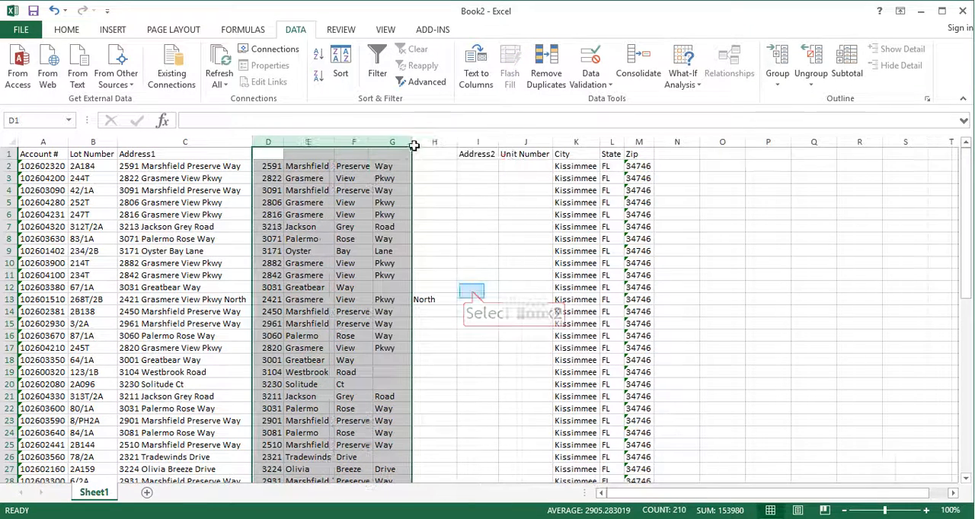
{"action": "left_click", "coordinate": [471, 290]}
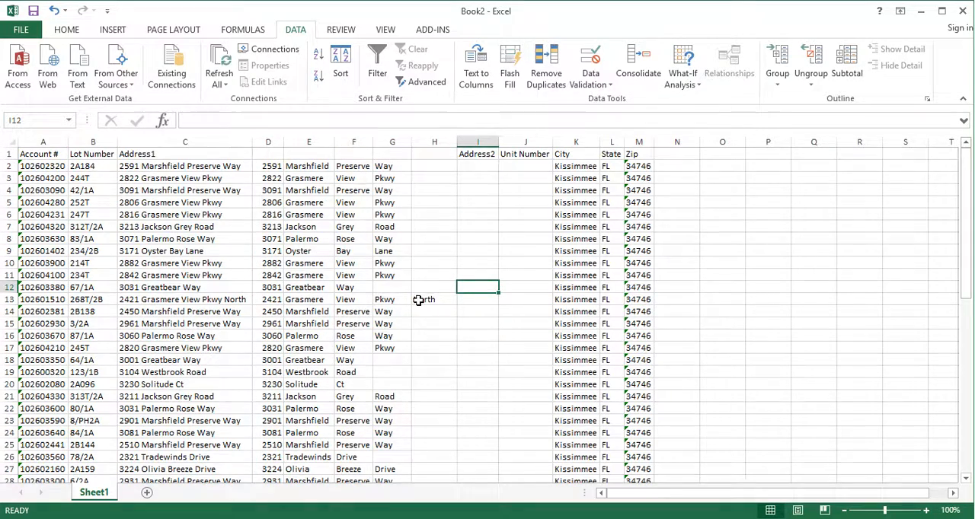
Examine the split address parts in columns D to H down to the last row, comparing them with the Address1 entries.
{"action": "scroll", "coordinate": [418, 300], "scroll_direction": "down", "scroll_amount": 6}
{"action": "scroll", "coordinate": [422, 300], "scroll_direction": "down", "scroll_amount": 6}
{"action": "scroll", "coordinate": [427, 300], "scroll_direction": "up", "scroll_amount": 8}
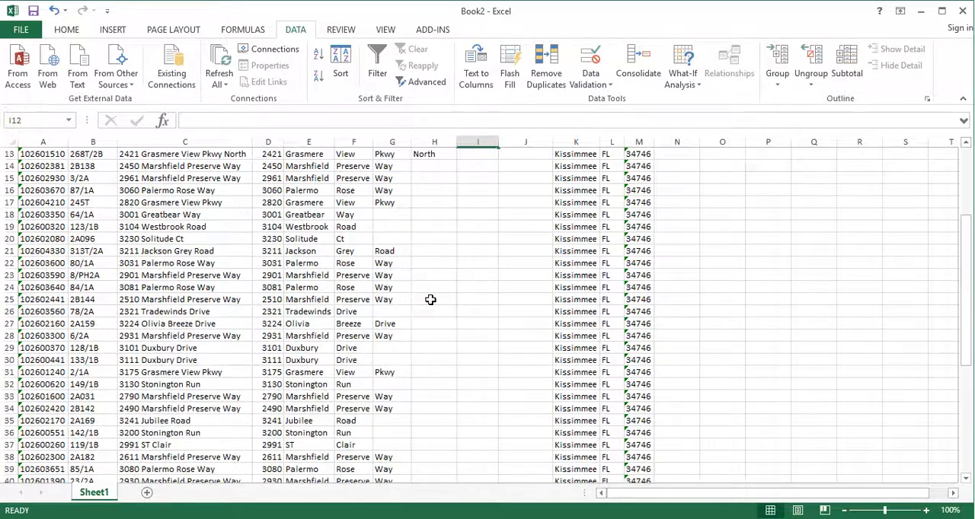
{"action": "scroll", "coordinate": [430, 299], "scroll_direction": "up", "scroll_amount": 4}
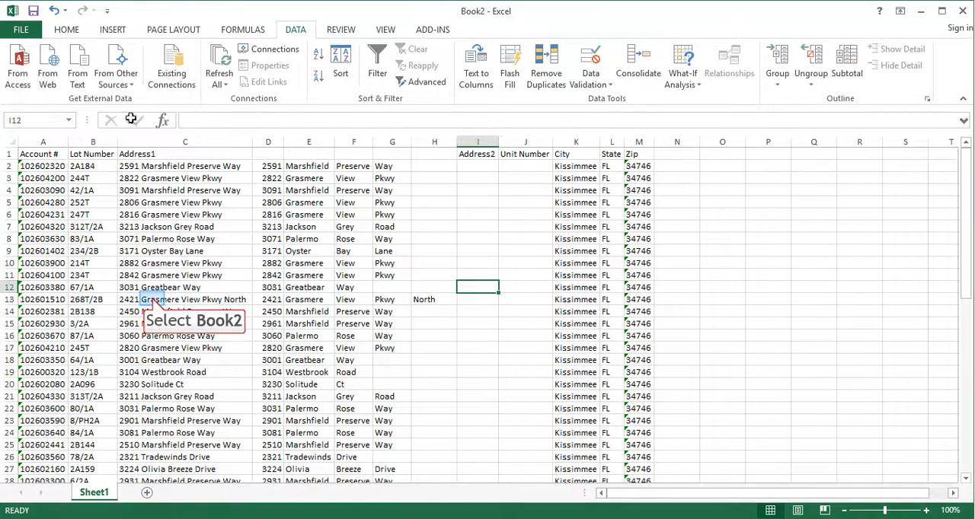
{"action": "left_click", "coordinate": [152, 298]}
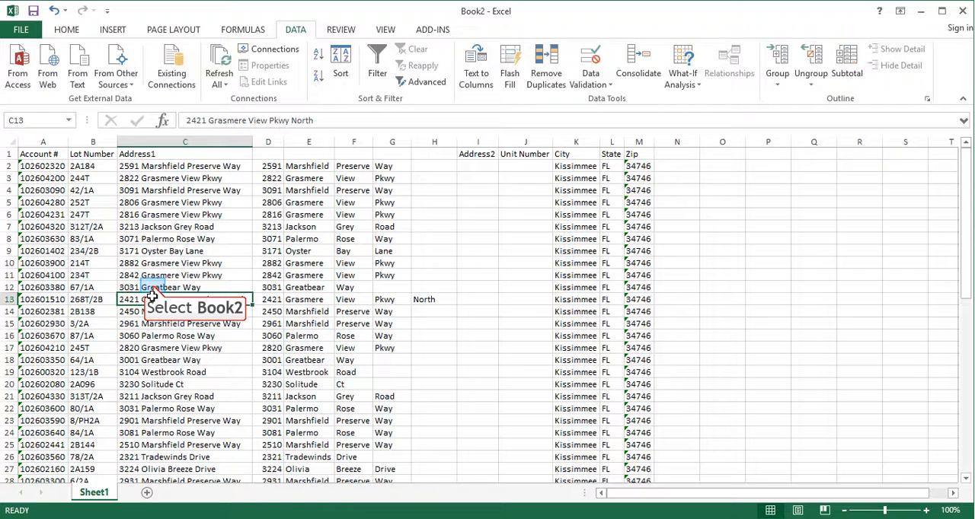
{"action": "left_click", "coordinate": [153, 287]}
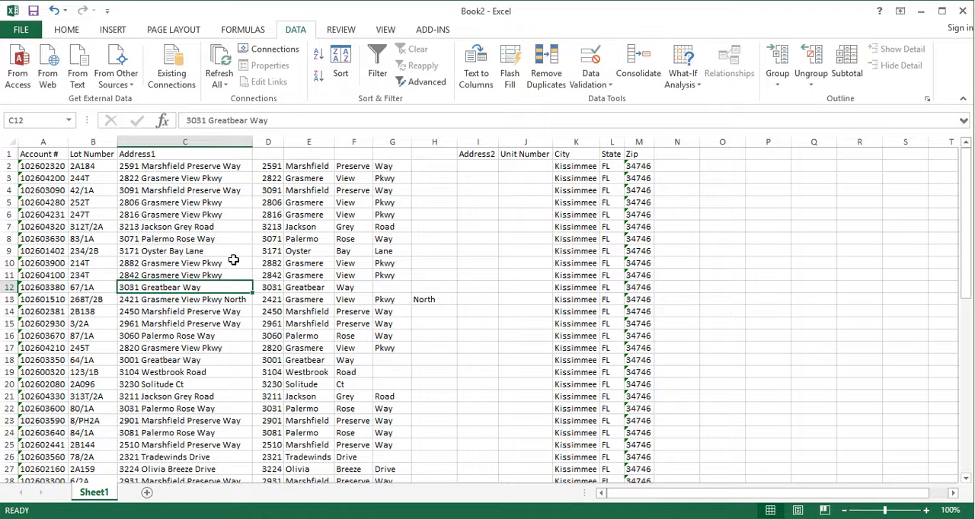
{"action": "left_click_drag", "start_coordinate": [264, 166], "coordinate": [257, 448]}
{"action": "left_click_drag", "start_coordinate": [263, 453], "coordinate": [267, 454]}
{"action": "scroll", "coordinate": [326, 405], "scroll_direction": "up", "scroll_amount": 1}
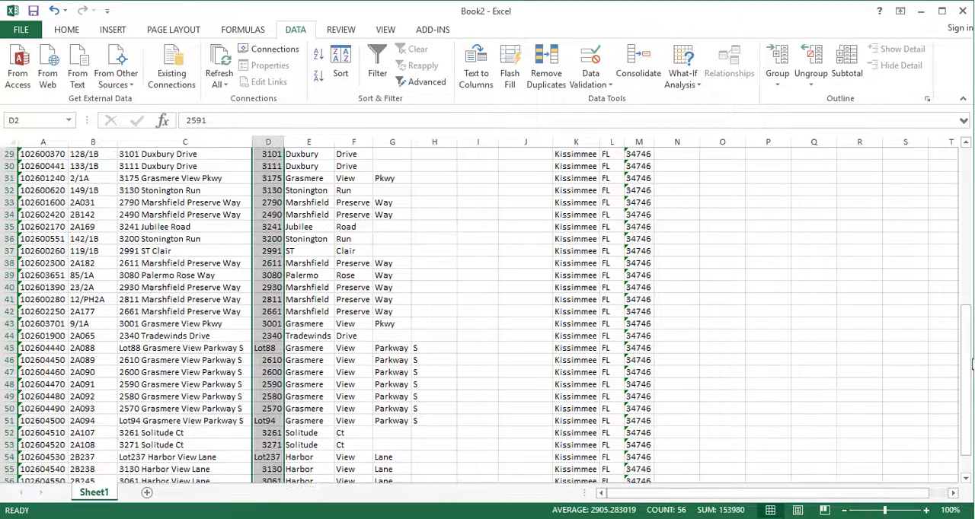
{"action": "left_click_drag", "start_coordinate": [968, 364], "coordinate": [969, 163]}
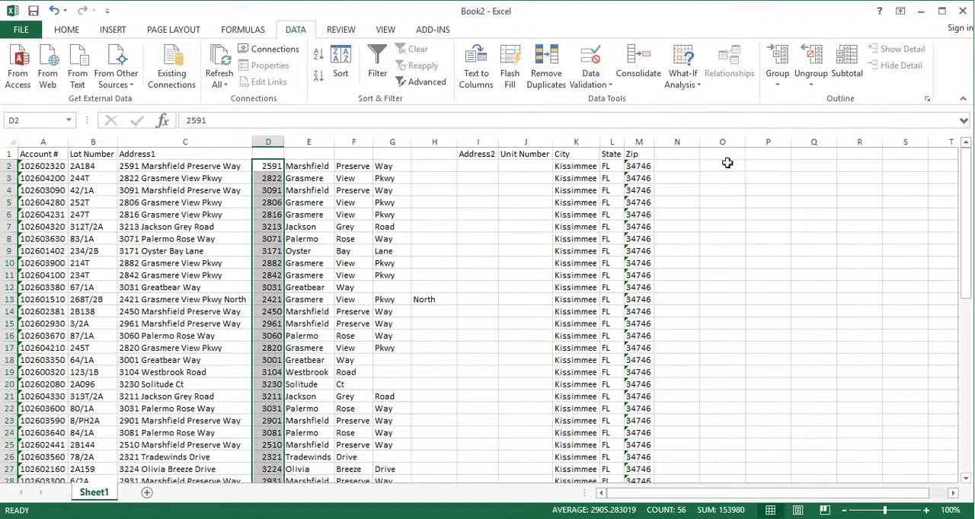
{"action": "left_click_drag", "start_coordinate": [297, 166], "coordinate": [393, 166]}
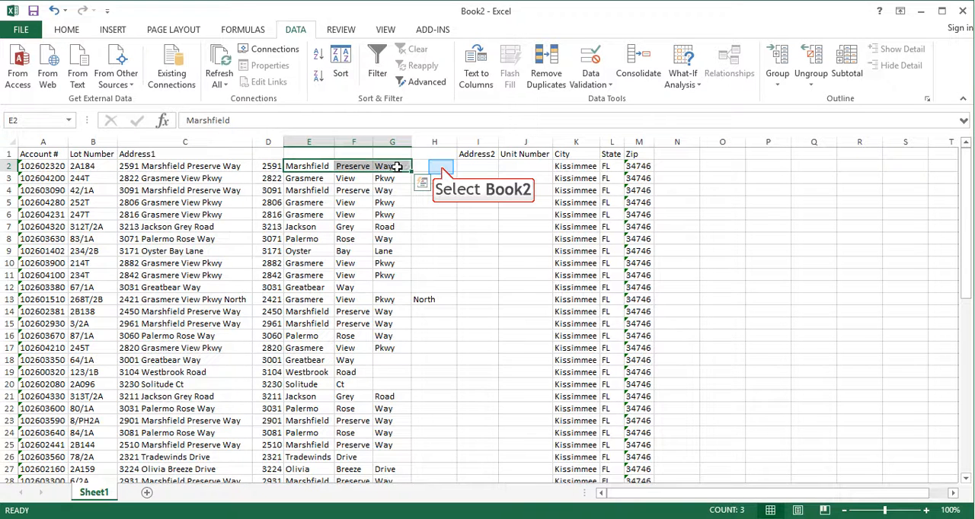
{"action": "left_click", "coordinate": [440, 167]}
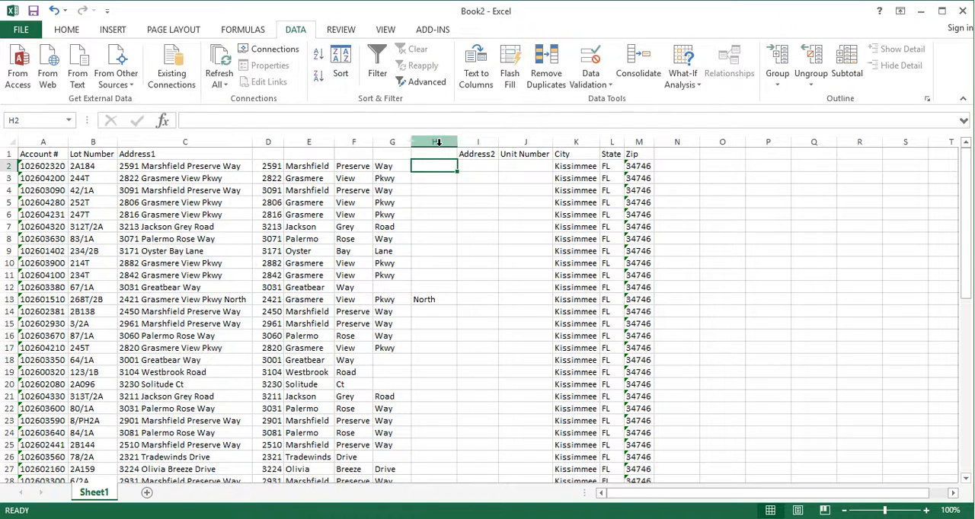
Insert four blank columns before the Address2 column.
{"action": "left_click_drag", "start_coordinate": [473, 142], "coordinate": [614, 145]}
{"action": "right_click", "coordinate": [489, 150]}
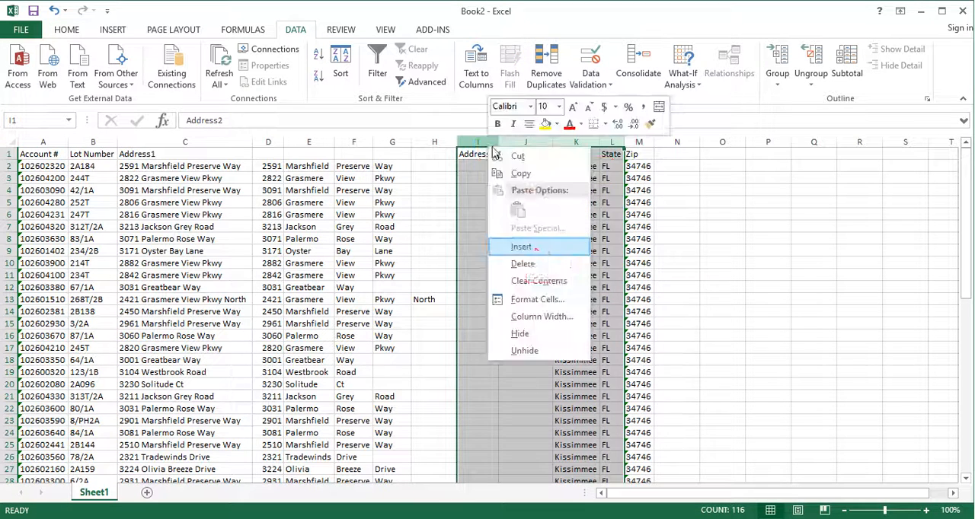
{"action": "left_click", "coordinate": [523, 248]}
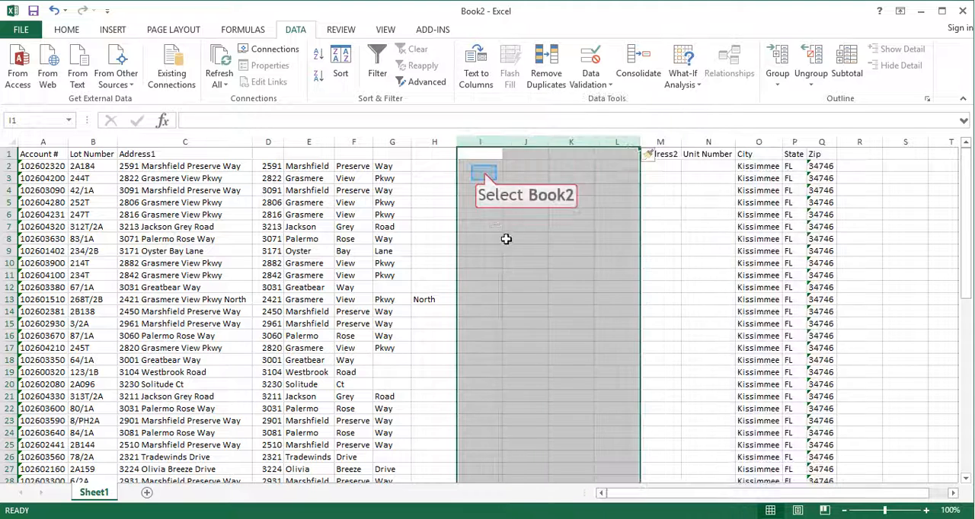
Insert the CONCATENATE function in I2 with E2 as its first text argument.
{"action": "left_click", "coordinate": [481, 173]}
{"action": "left_click", "coordinate": [480, 170]}
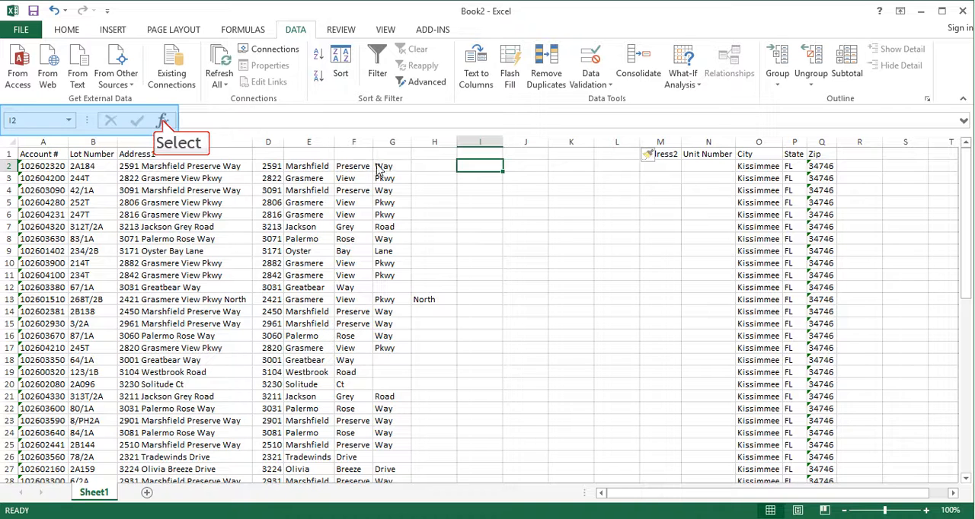
{"action": "left_click", "coordinate": [163, 123]}
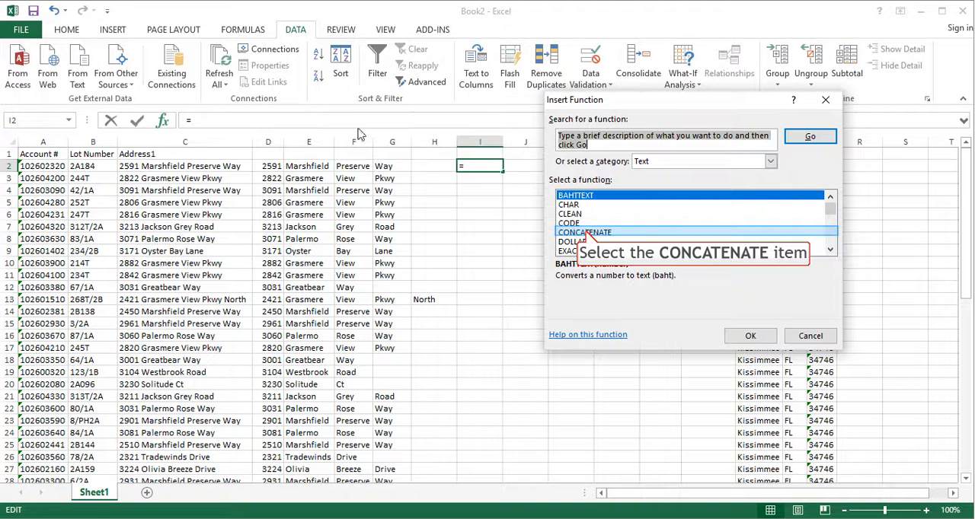
{"action": "left_click", "coordinate": [587, 233]}
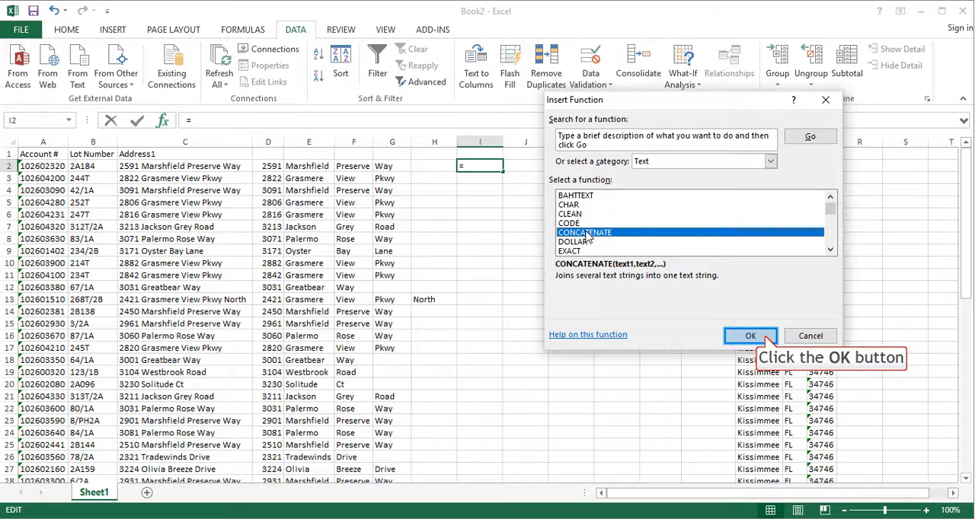
{"action": "left_click", "coordinate": [747, 335]}
{"action": "left_click_drag", "start_coordinate": [606, 116], "coordinate": [660, 59]}
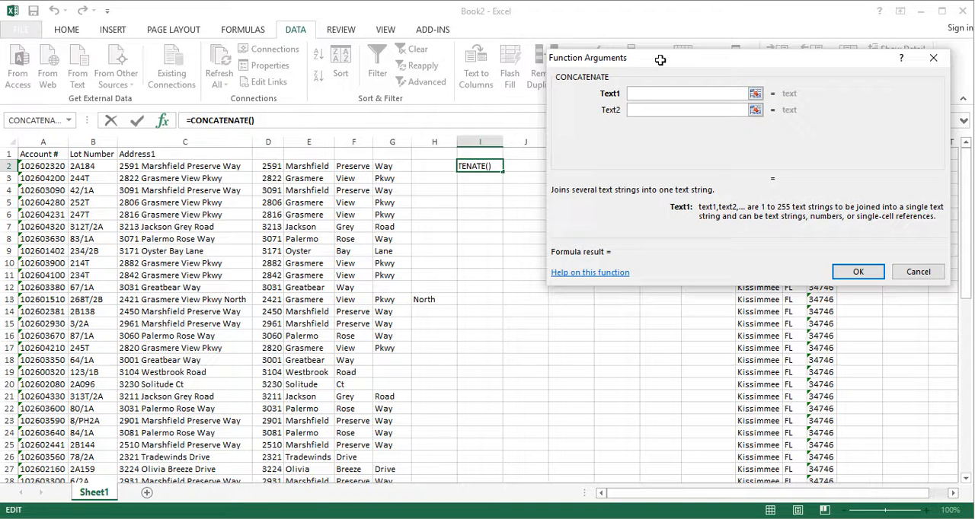
{"action": "left_click", "coordinate": [309, 167]}
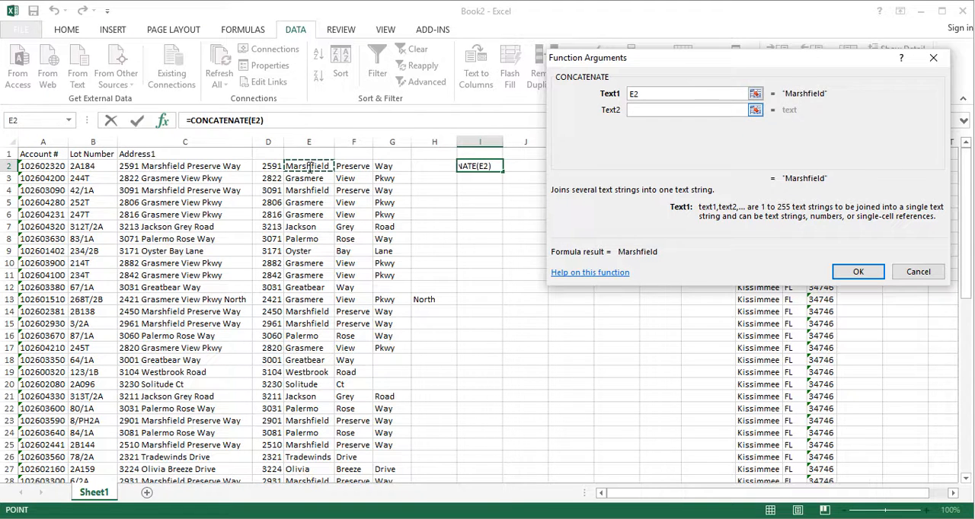
Try F2 as the second CONCATENATE argument, and replace it with a quoted space (" ").
{"action": "left_click", "coordinate": [677, 110]}
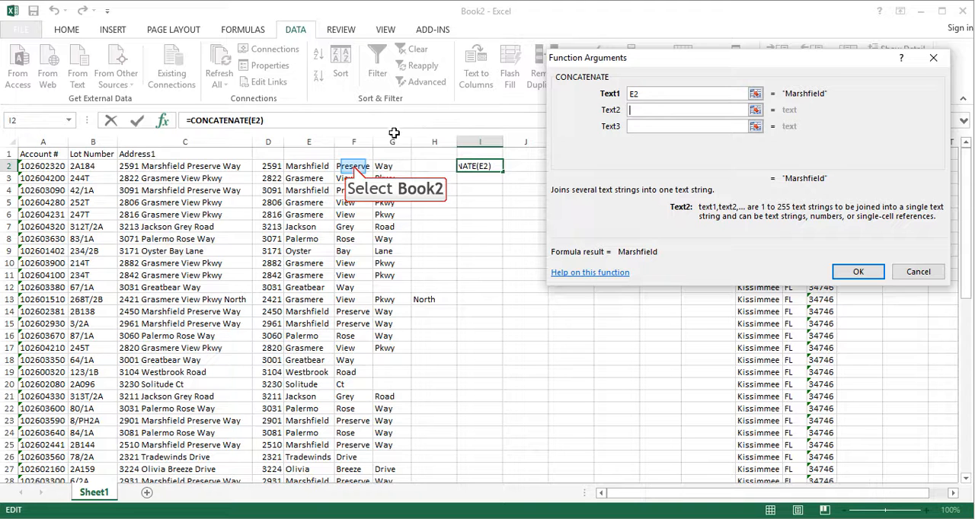
{"action": "left_click", "coordinate": [353, 163]}
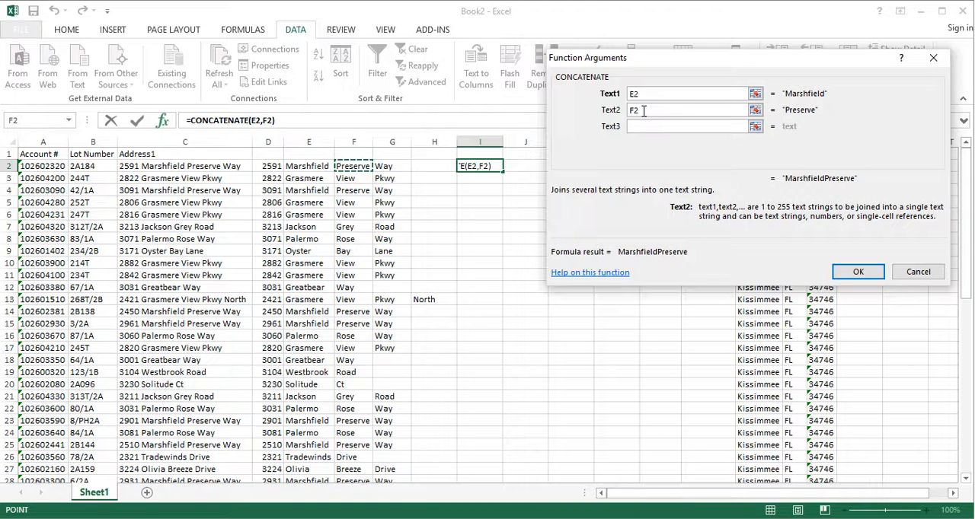
{"action": "key", "text": "BackSpace"}
{"action": "key", "text": "BackSpace"}
{"action": "type", "text": "\" \""}
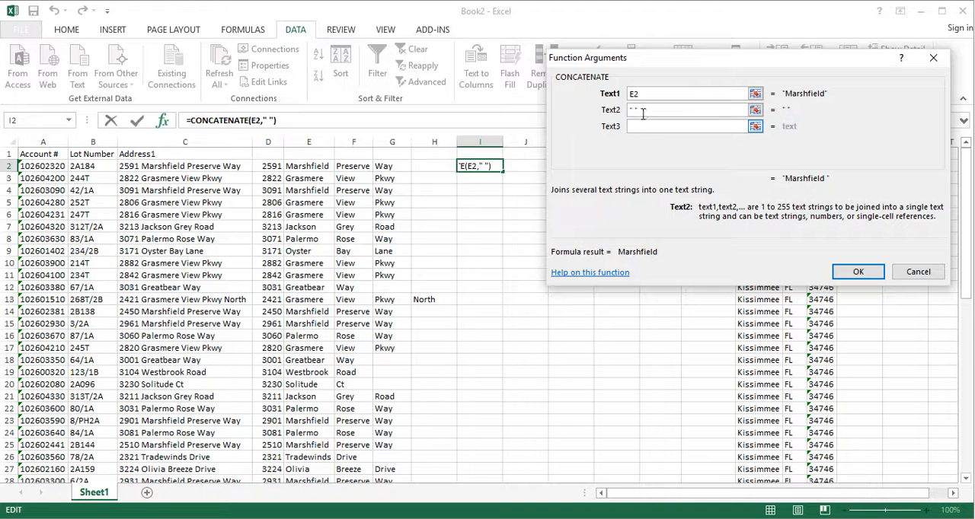
Add F2, a quoted space (" ") and G2 as the third, fourth and fifth CONCATENATE arguments.
{"action": "left_click", "coordinate": [648, 127]}
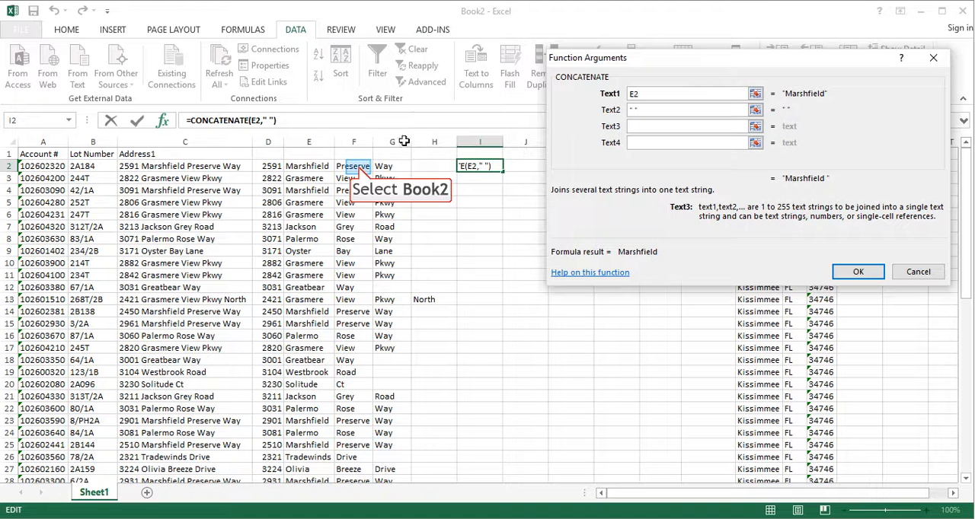
{"action": "left_click", "coordinate": [358, 166]}
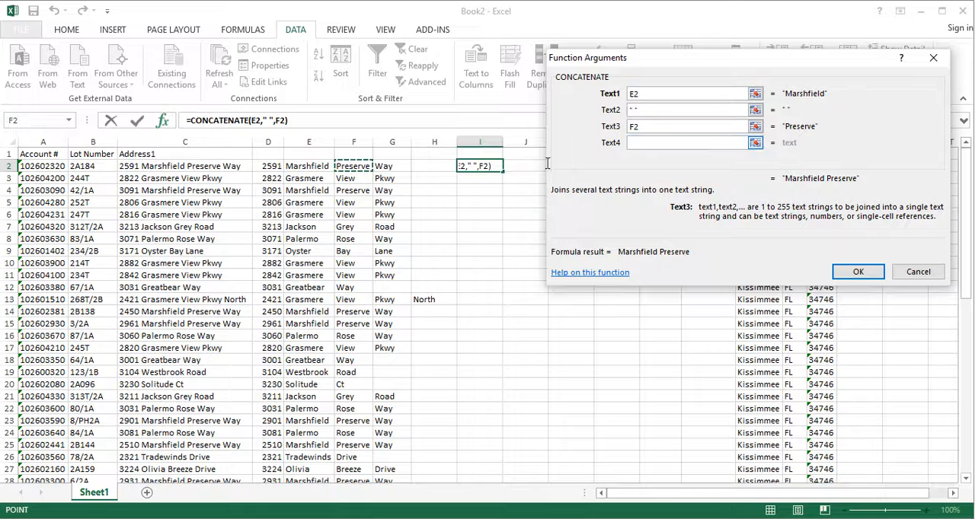
{"action": "left_click", "coordinate": [652, 144]}
{"action": "type", "text": "\" \""}
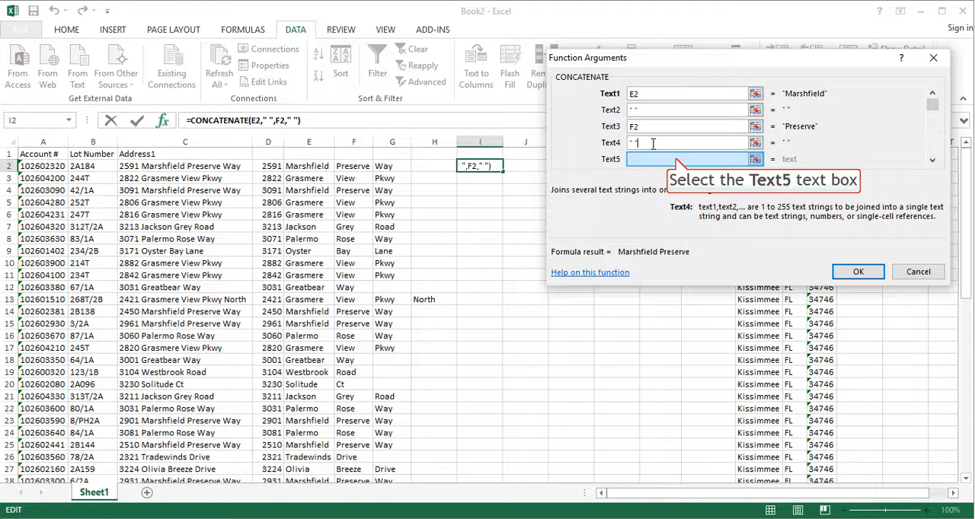
{"action": "left_click", "coordinate": [676, 157]}
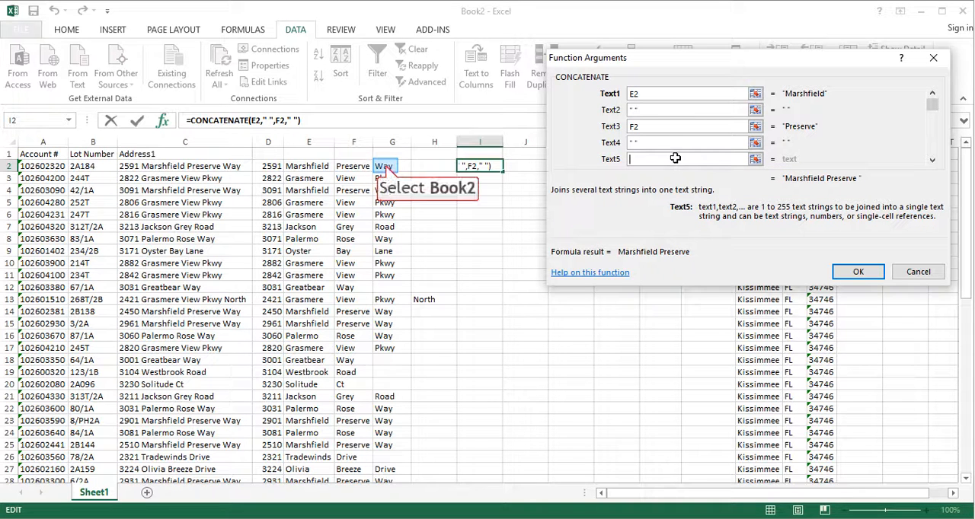
{"action": "left_click", "coordinate": [386, 166]}
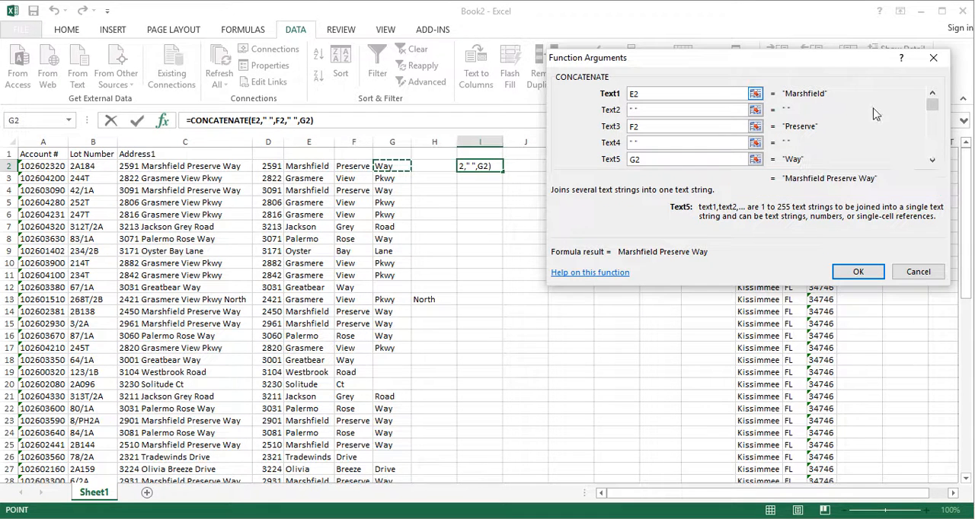
Add a quoted space (" ") and H2 as the sixth and seventh CONCATENATE arguments, and apply the function to I2.
{"action": "left_click", "coordinate": [932, 161]}
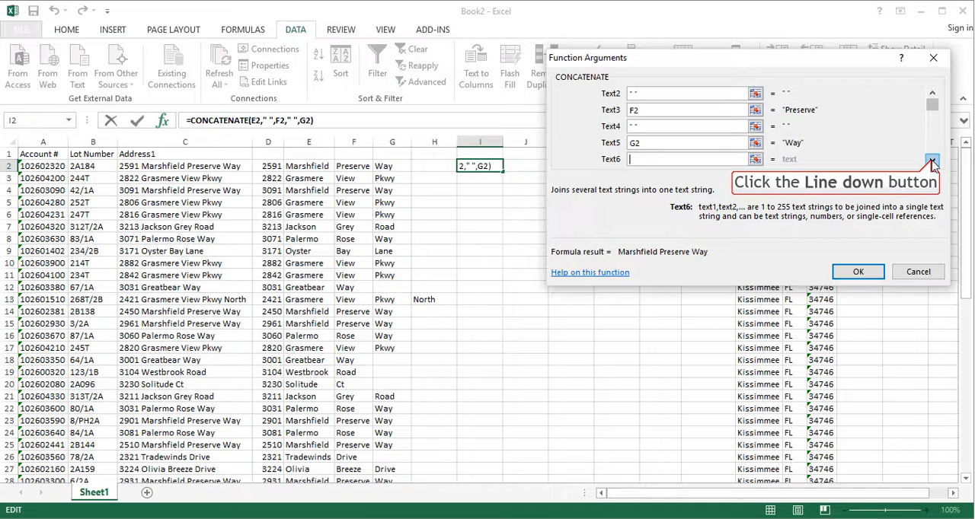
{"action": "left_click", "coordinate": [932, 162]}
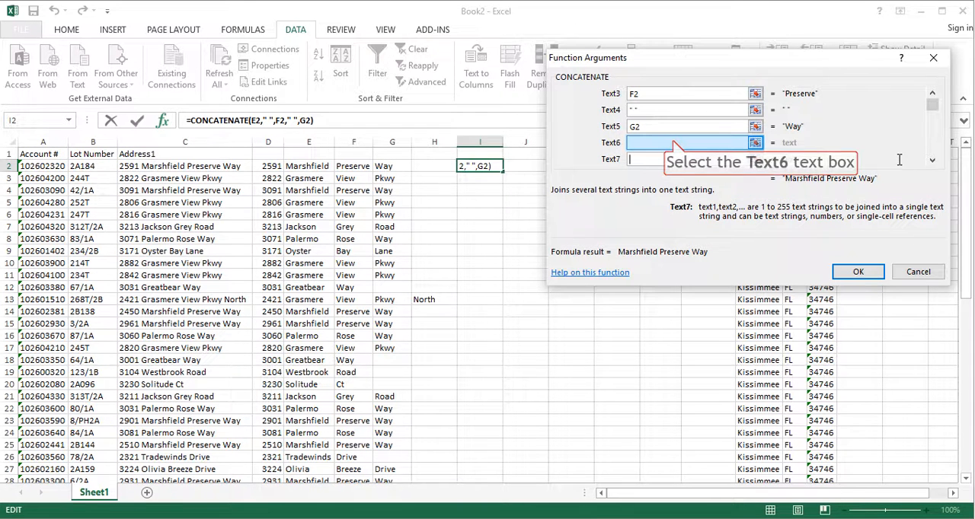
{"action": "left_click", "coordinate": [673, 142]}
{"action": "type", "text": "\" \""}
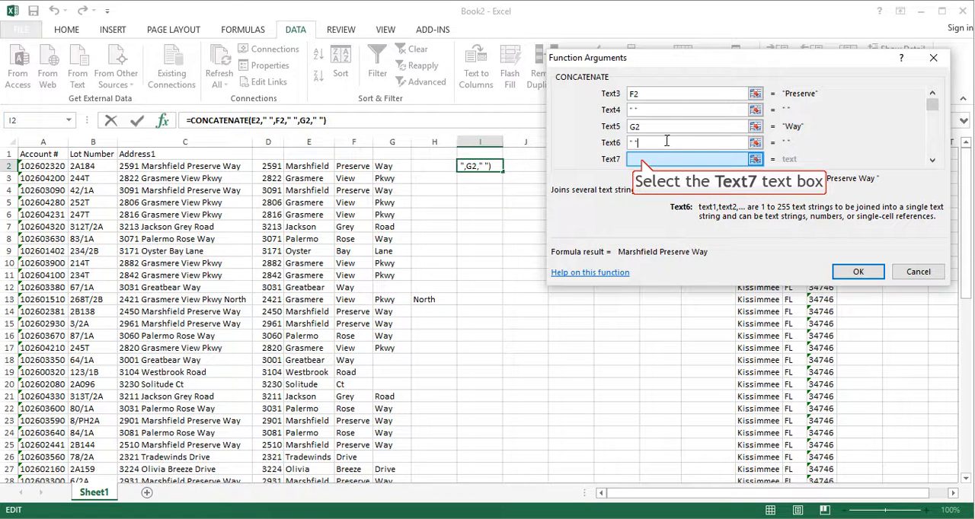
{"action": "left_click", "coordinate": [641, 159]}
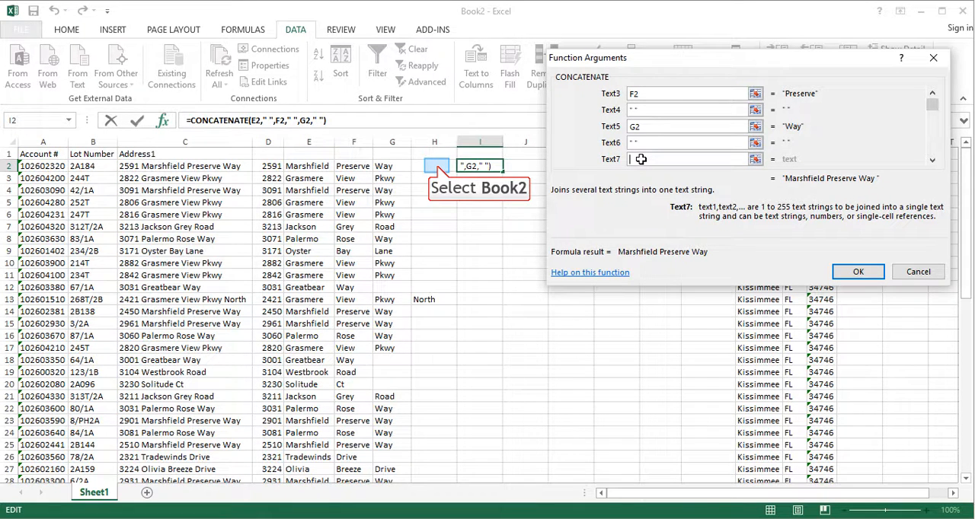
{"action": "left_click", "coordinate": [439, 169]}
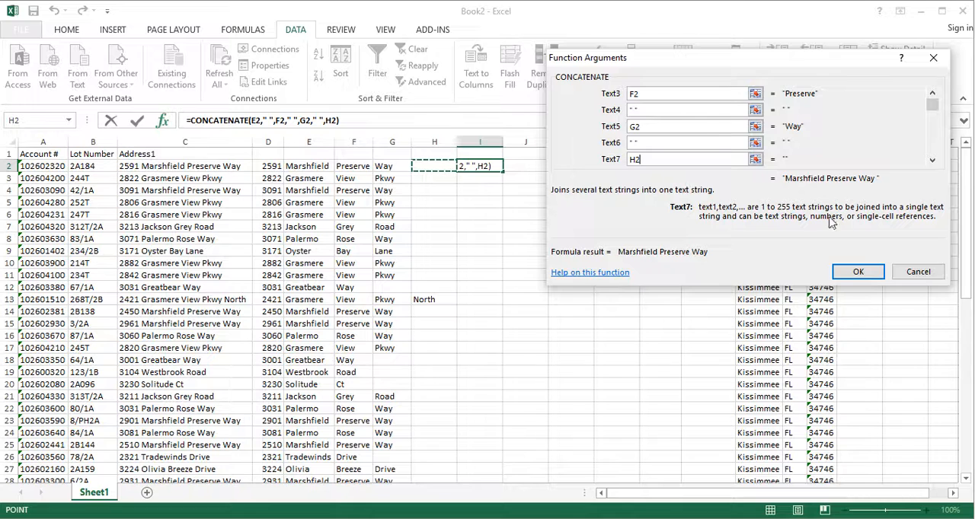
{"action": "left_click", "coordinate": [859, 273]}
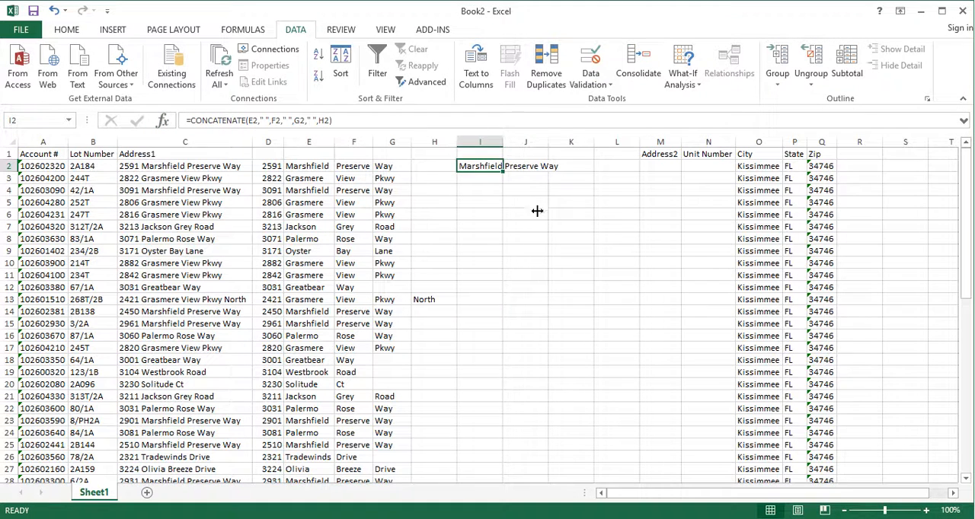
Widen column I to fit the joined street name, and fill the I2 formula down to row 57.
{"action": "left_click_drag", "start_coordinate": [502, 142], "coordinate": [567, 162]}
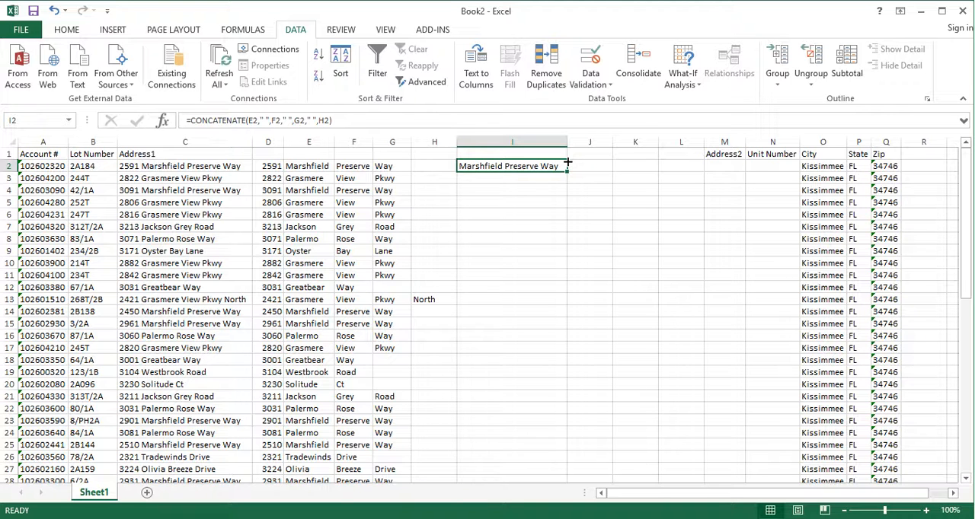
{"action": "double_click", "coordinate": [567, 162]}
{"action": "left_click_drag", "start_coordinate": [567, 172], "coordinate": [555, 448]}
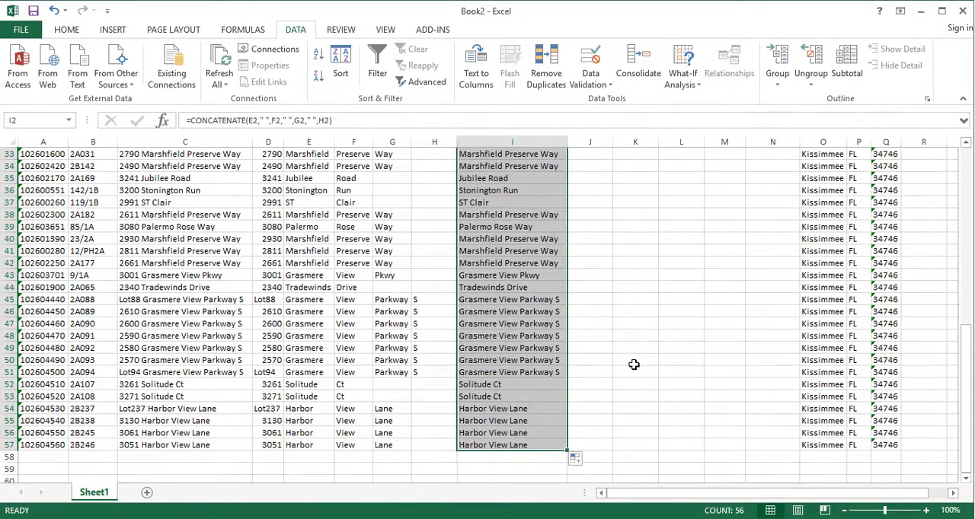
{"action": "scroll", "coordinate": [636, 335], "scroll_direction": "up", "scroll_amount": 7}
{"action": "scroll", "coordinate": [636, 335], "scroll_direction": "up", "scroll_amount": 4}
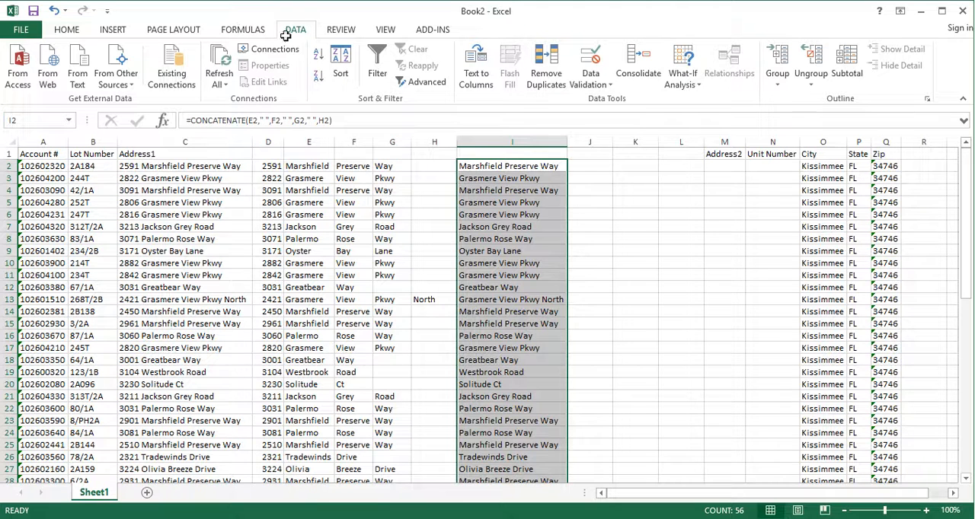
{"action": "left_click", "coordinate": [400, 166]}
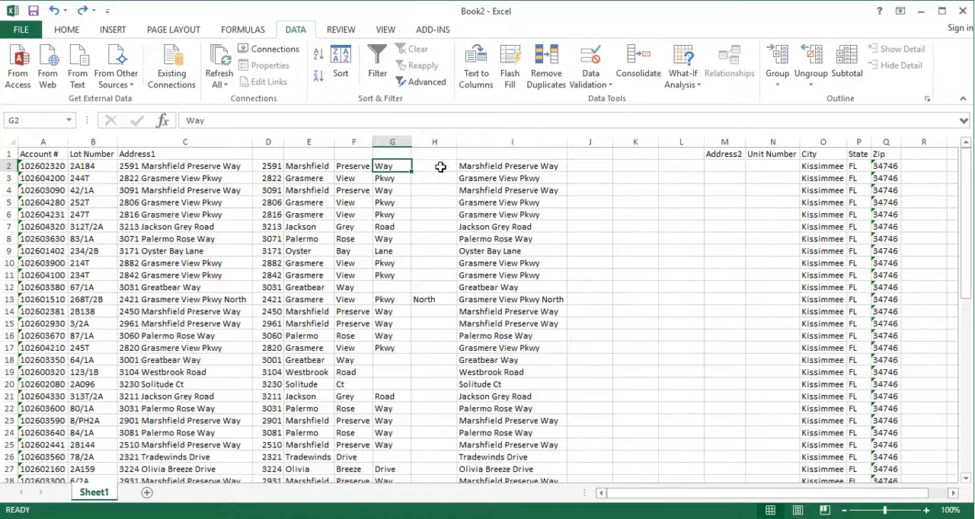
Copy the joined street names in I2:I57 and paste them as values only into column J, starting at J2.
{"action": "left_click_drag", "start_coordinate": [533, 166], "coordinate": [510, 440]}
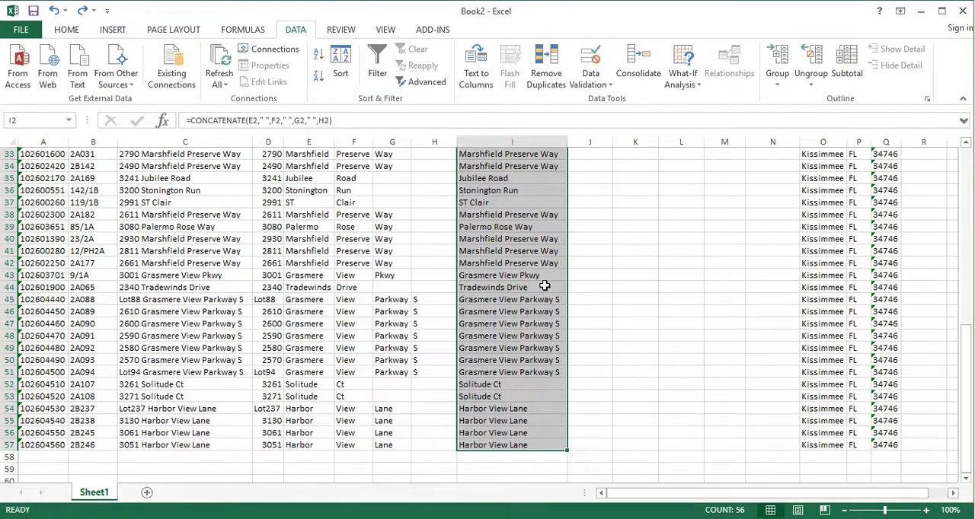
{"action": "scroll", "coordinate": [545, 285], "scroll_direction": "up", "scroll_amount": 11}
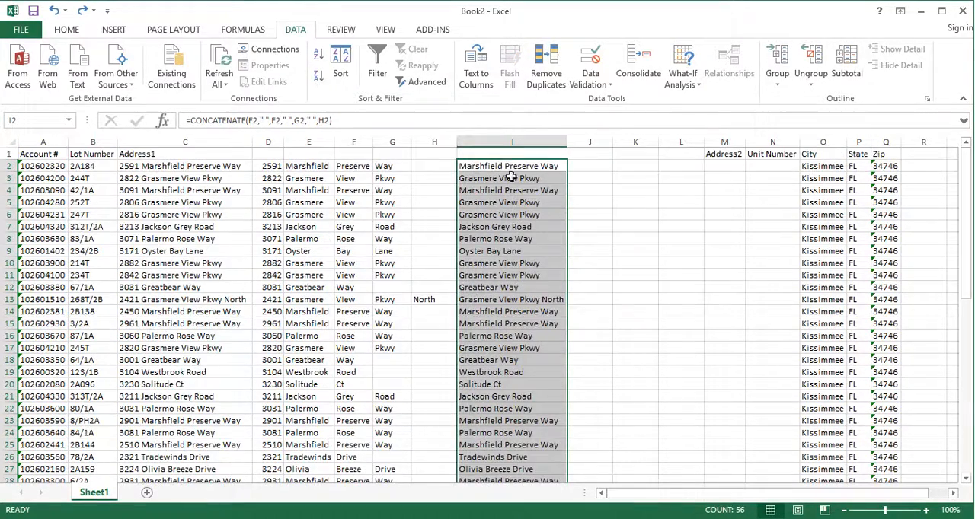
{"action": "right_click", "coordinate": [509, 168]}
{"action": "left_click", "coordinate": [494, 198]}
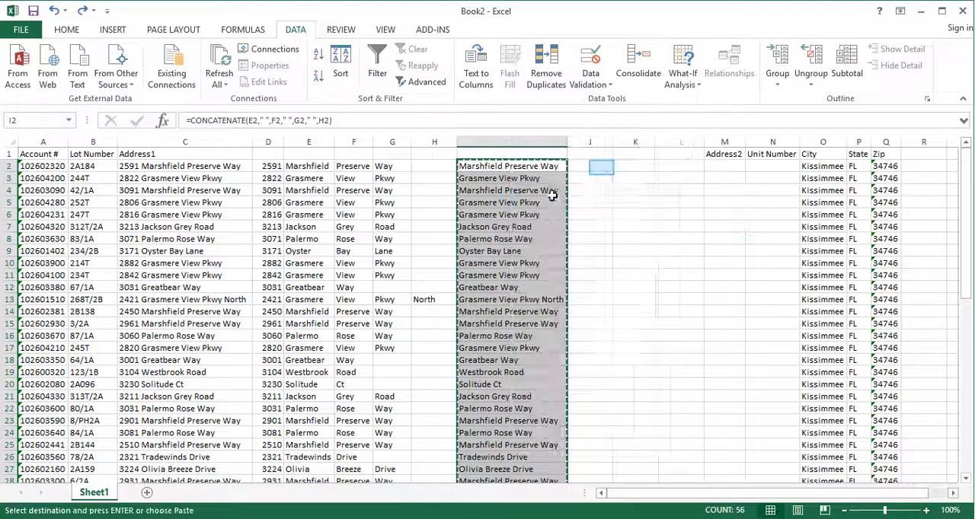
{"action": "left_click", "coordinate": [602, 168]}
{"action": "right_click", "coordinate": [601, 168]}
{"action": "mouse_move", "coordinate": [659, 250]}
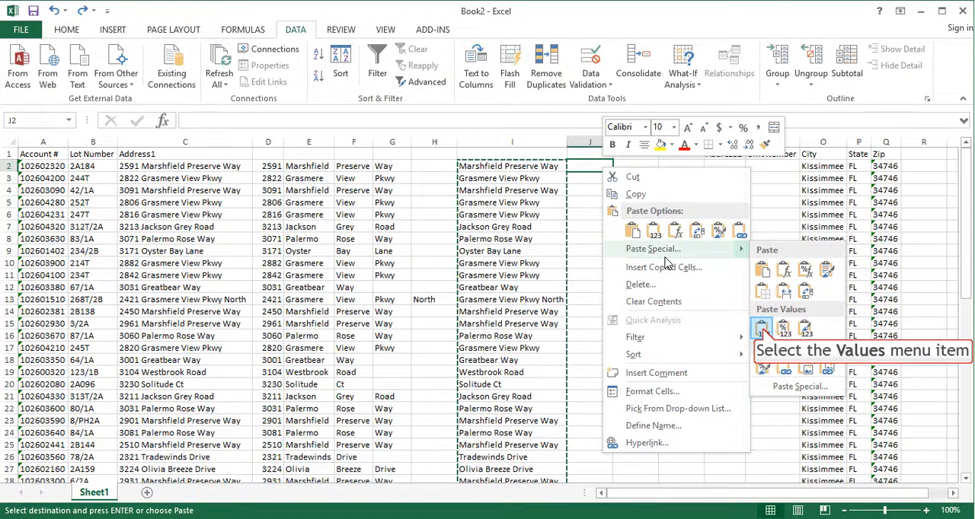
{"action": "left_click", "coordinate": [762, 331]}
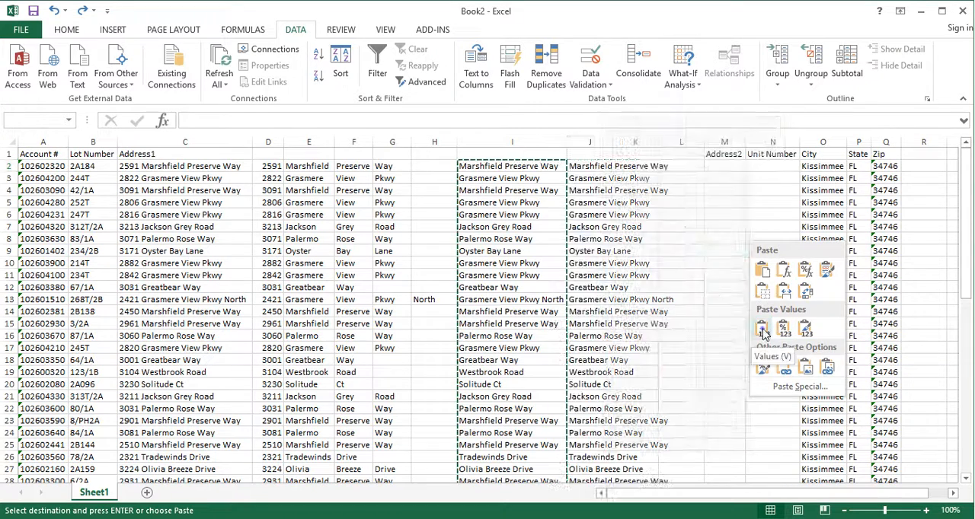
Widen column J to fit the pasted street names, and compare the contents of J2 with the formula in I2.
{"action": "left_click_drag", "start_coordinate": [613, 141], "coordinate": [690, 142]}
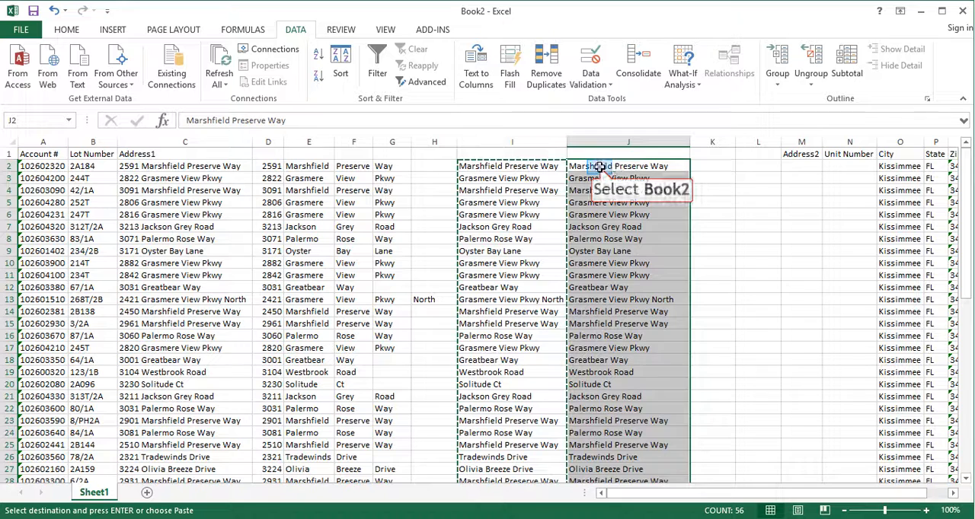
{"action": "left_click", "coordinate": [599, 166]}
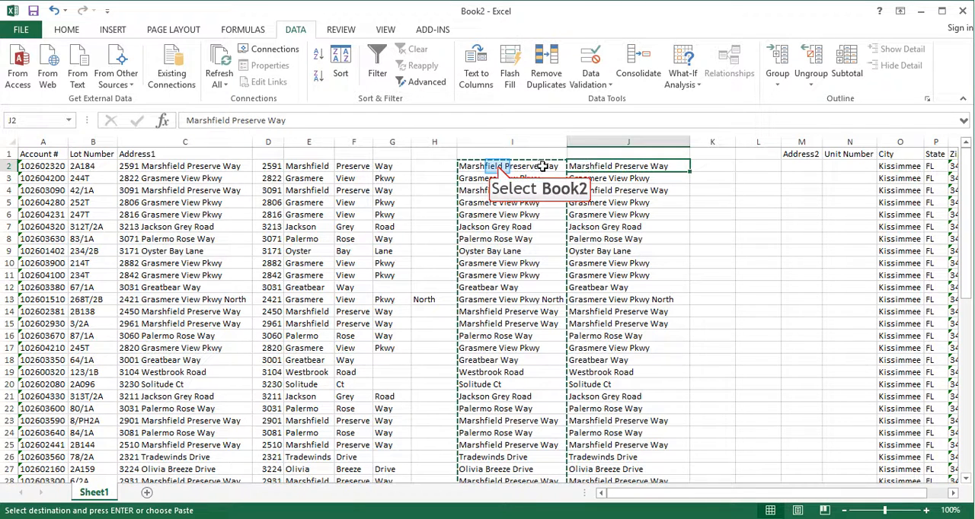
{"action": "left_click", "coordinate": [497, 166]}
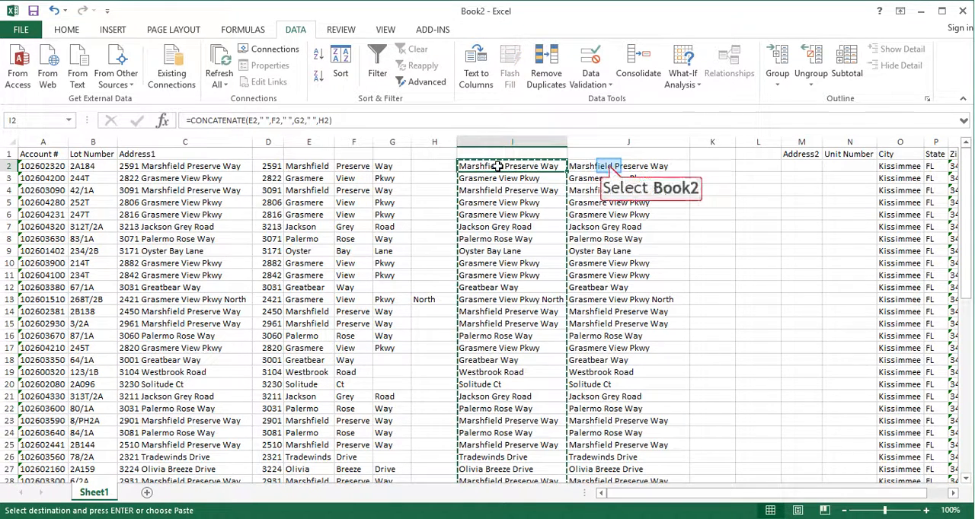
{"action": "left_click", "coordinate": [605, 166]}
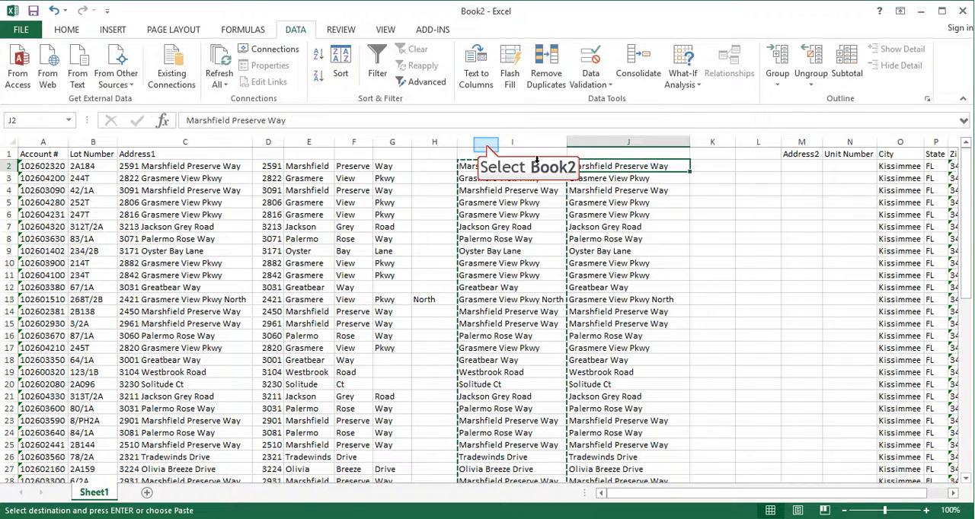
Delete column I, which holds the CONCATENATE formulas.
{"action": "left_click", "coordinate": [486, 143]}
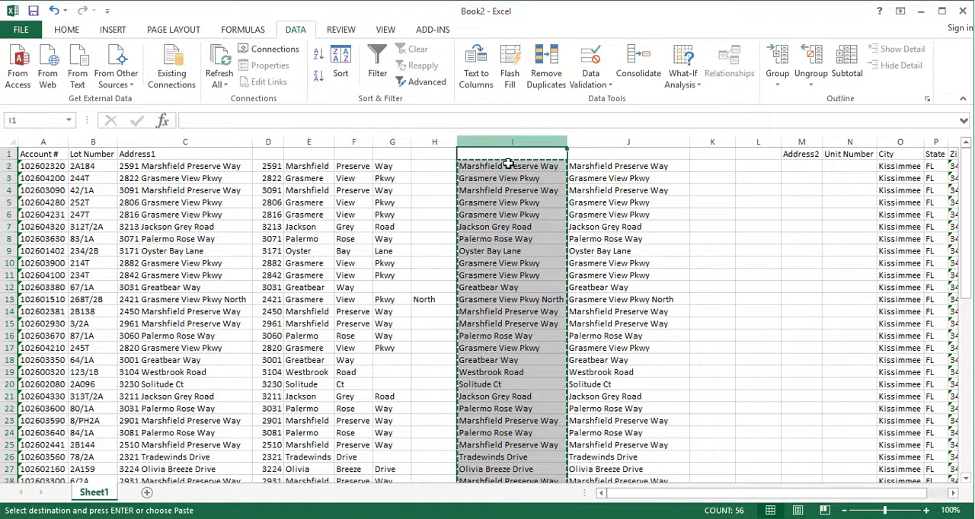
{"action": "right_click", "coordinate": [502, 146]}
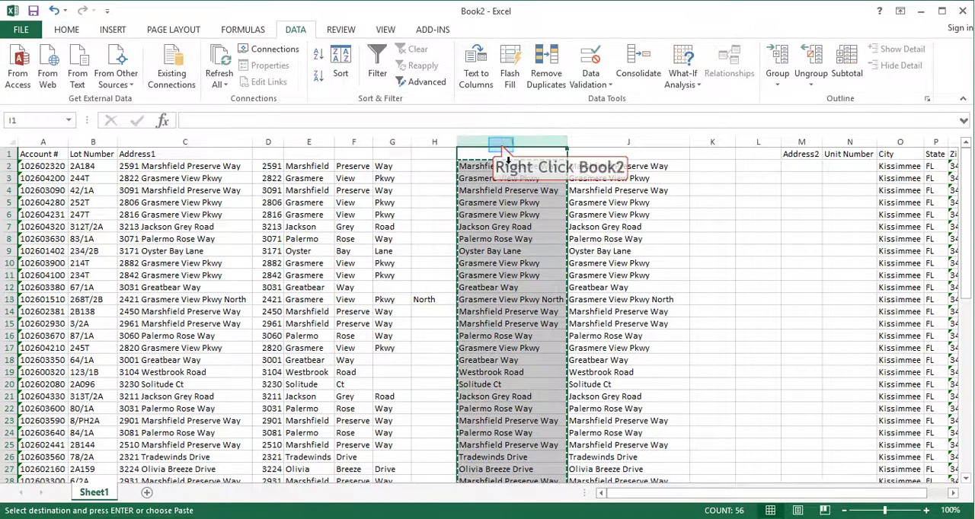
{"action": "right_click", "coordinate": [499, 142]}
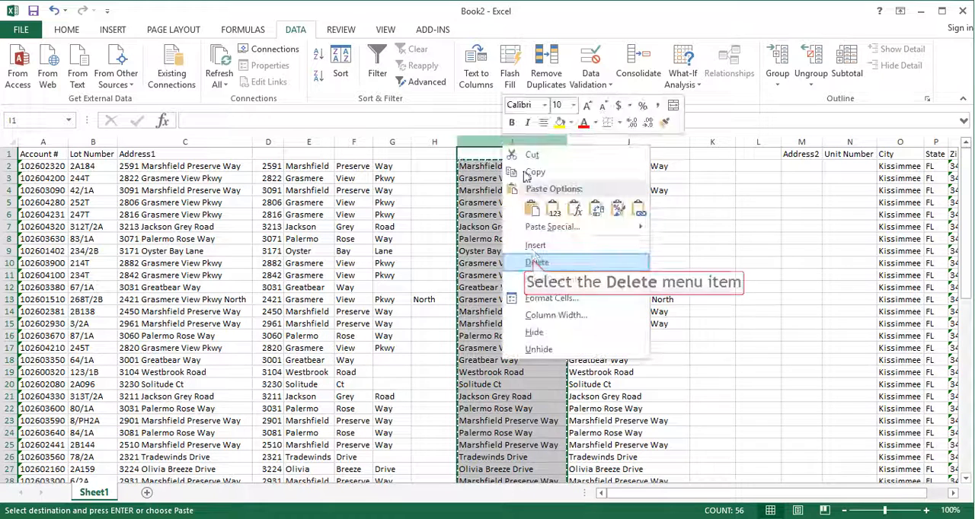
{"action": "left_click", "coordinate": [536, 262]}
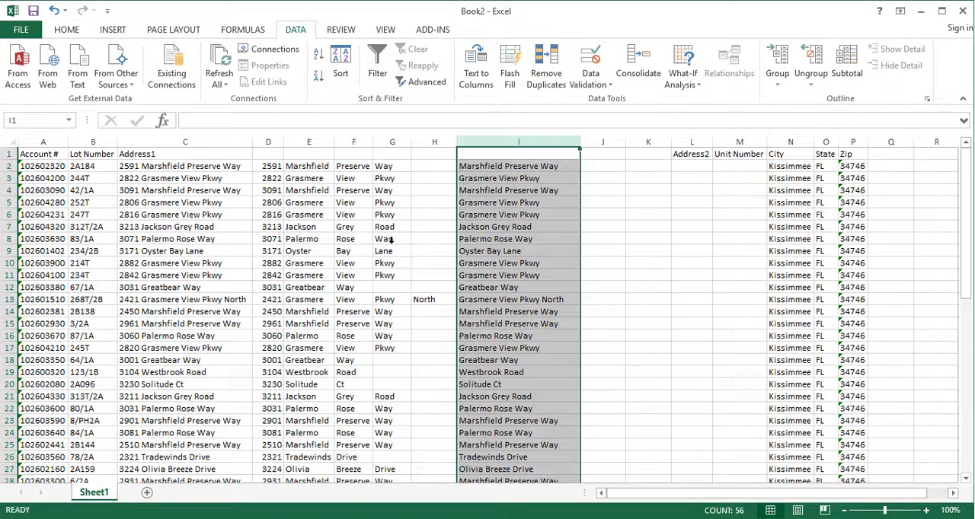
Delete columns E to H, which hold the separate street name words.
{"action": "left_click_drag", "start_coordinate": [303, 143], "coordinate": [427, 148]}
{"action": "right_click", "coordinate": [402, 147]}
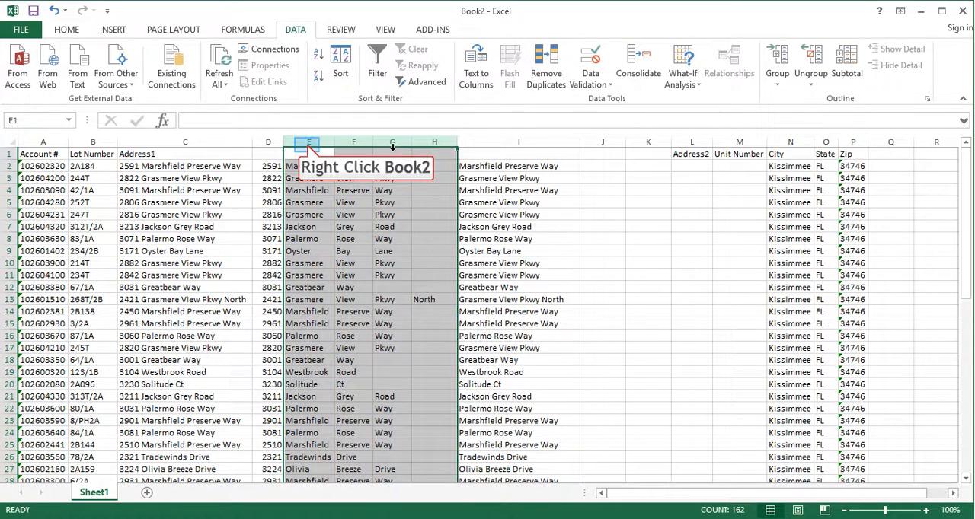
{"action": "right_click", "coordinate": [308, 147]}
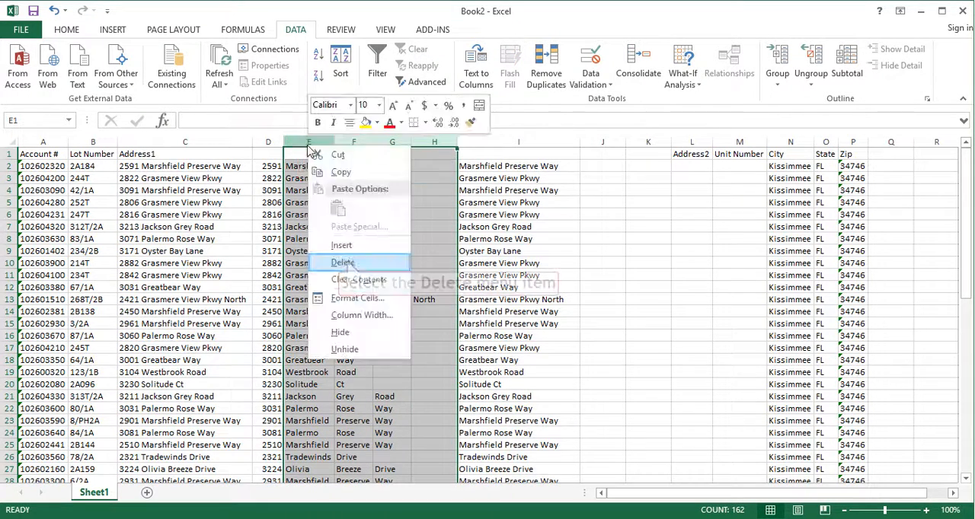
{"action": "left_click", "coordinate": [344, 263]}
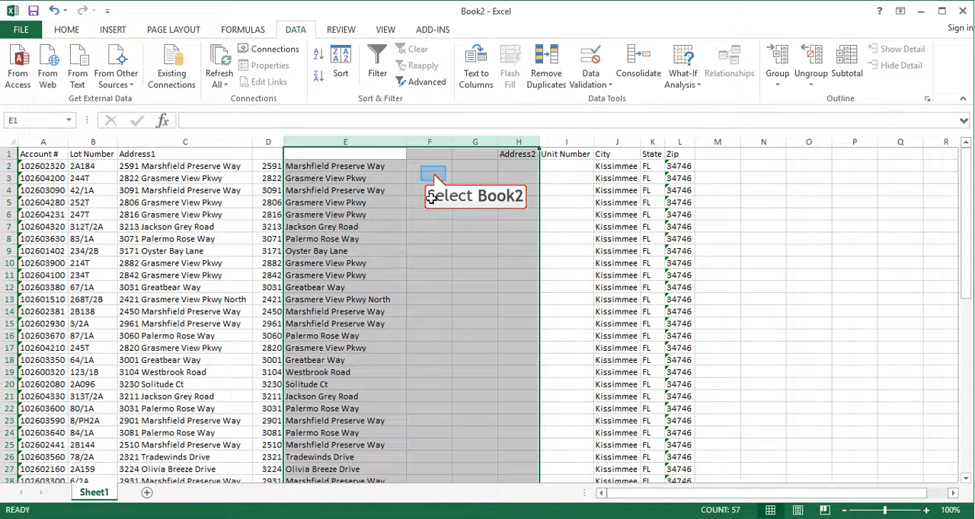
Check the full address in C2 against its split parts, and enter "Street #" as the heading of column D.
{"action": "left_click", "coordinate": [199, 166]}
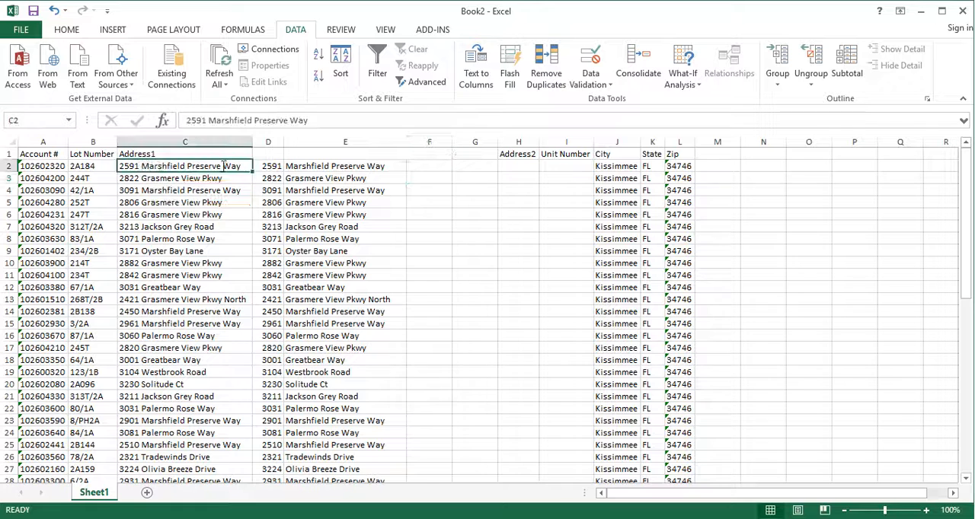
{"action": "left_click_drag", "start_coordinate": [309, 120], "coordinate": [186, 121]}
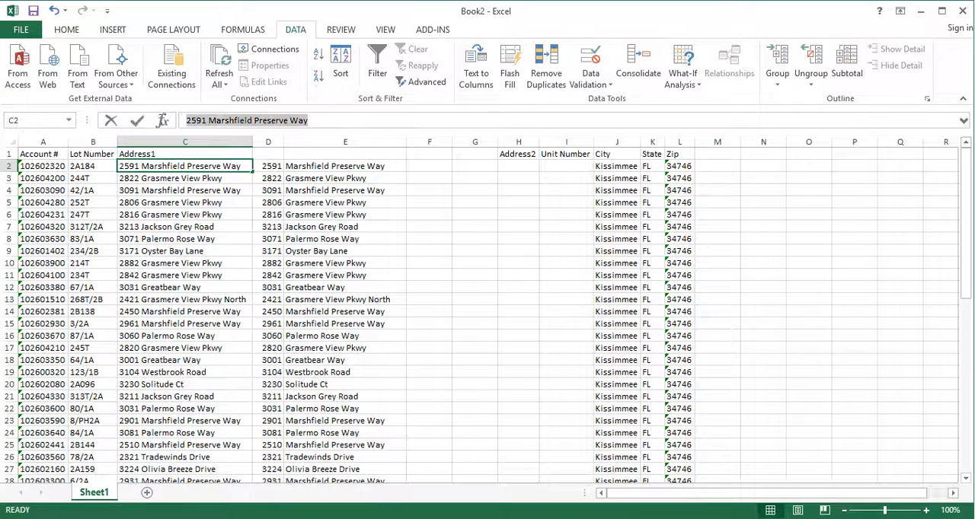
{"action": "left_click", "coordinate": [267, 164]}
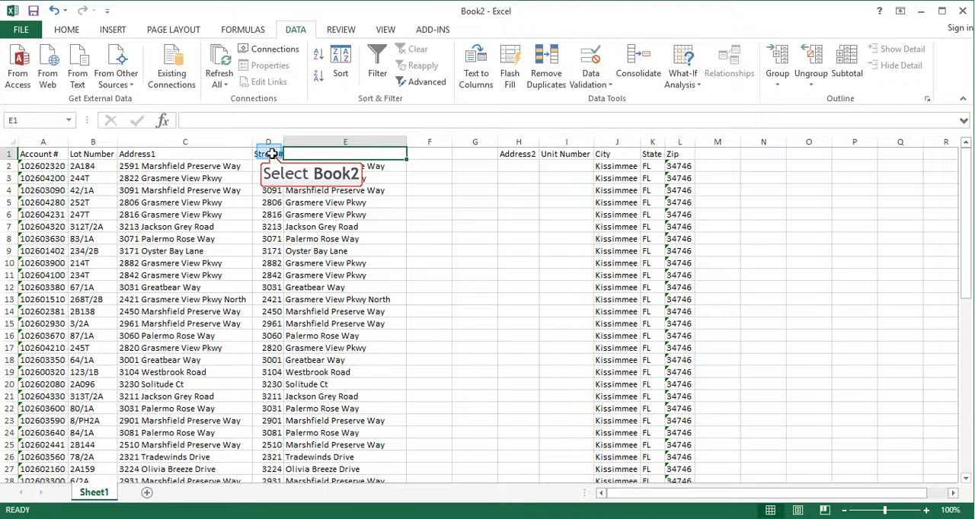
{"action": "left_click", "coordinate": [268, 153]}
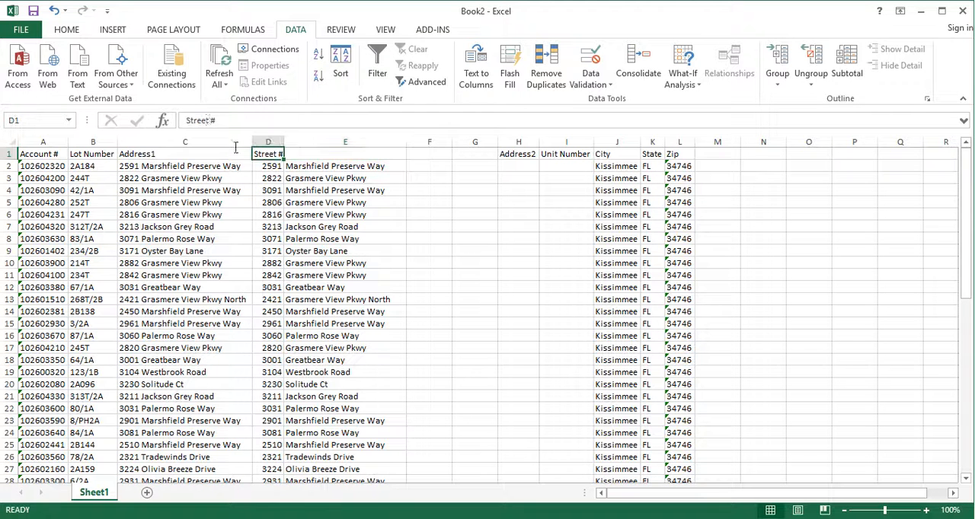
Change the heading in D1 to "House #", enter "Street Name" in E1, and widen column D to fit its heading.
{"action": "type", "text": "House #"}
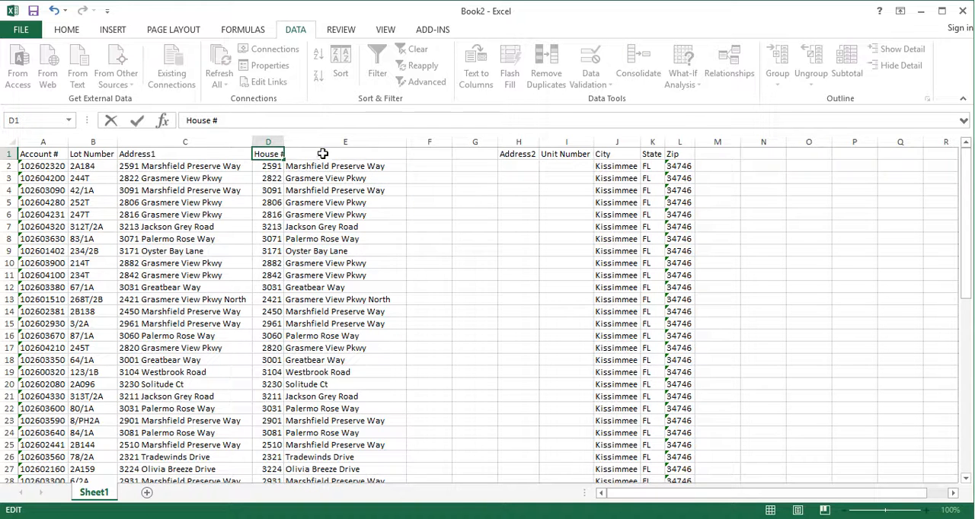
{"action": "left_click", "coordinate": [323, 156]}
{"action": "type", "text": "Street Name"}
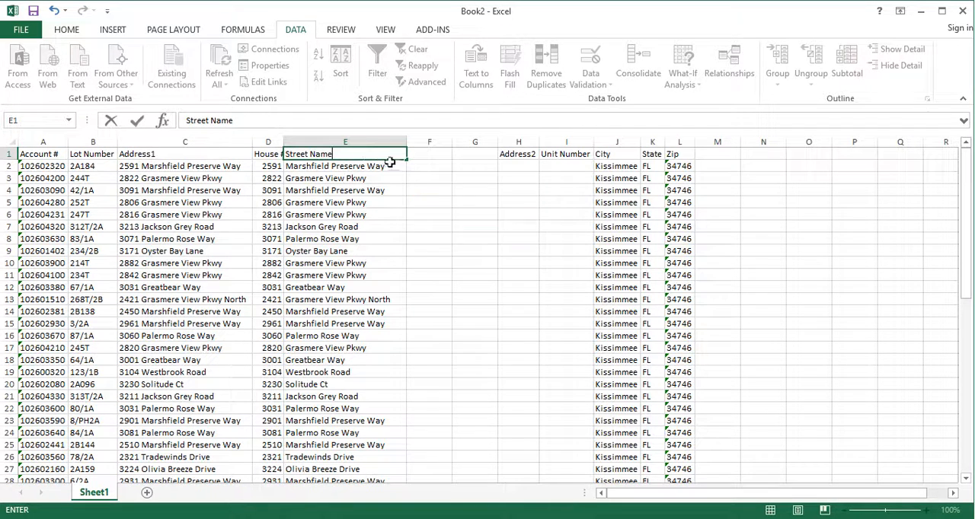
{"action": "left_click", "coordinate": [432, 203]}
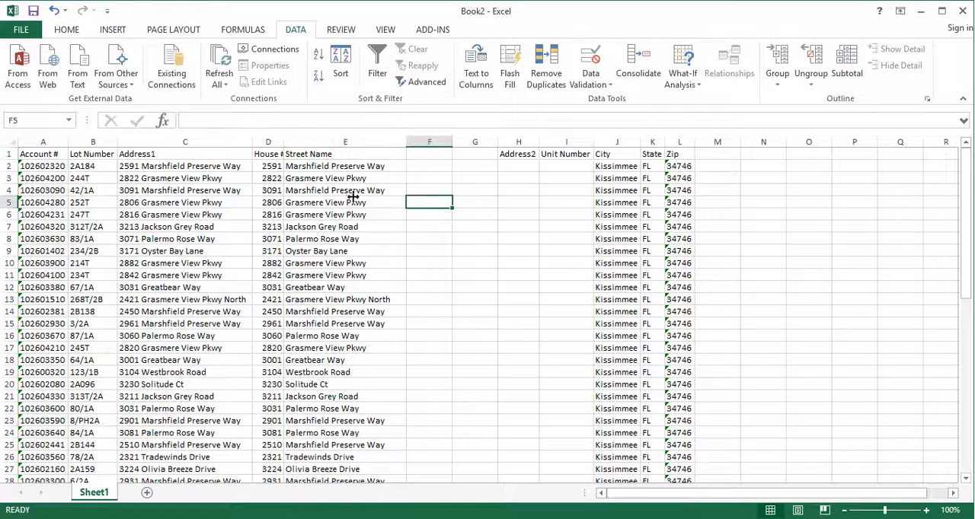
{"action": "left_click_drag", "start_coordinate": [281, 142], "coordinate": [313, 142]}
{"action": "left_click", "coordinate": [283, 154]}
{"action": "left_click", "coordinate": [377, 157]}
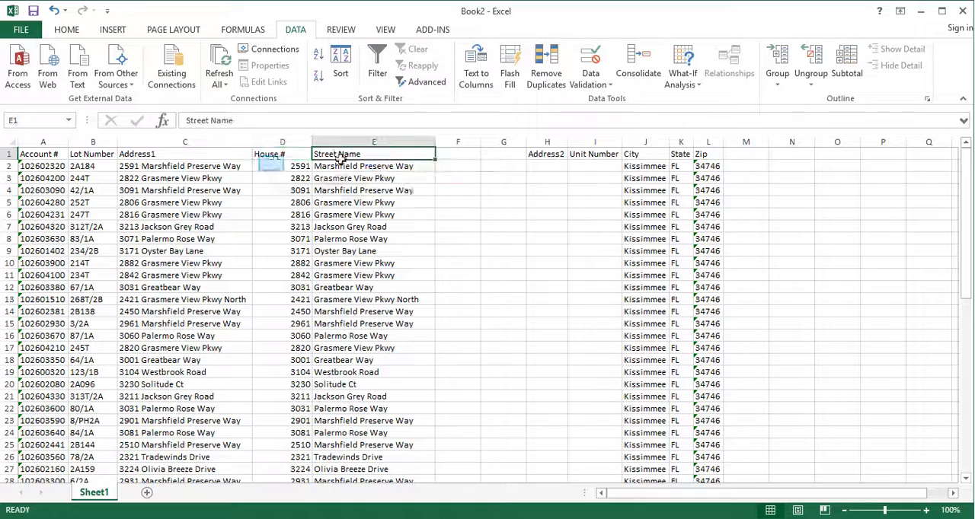
Review the house numbers and street names down to the last row, including the entries that begin with "Lot".
{"action": "left_click", "coordinate": [299, 167]}
{"action": "left_click", "coordinate": [347, 262]}
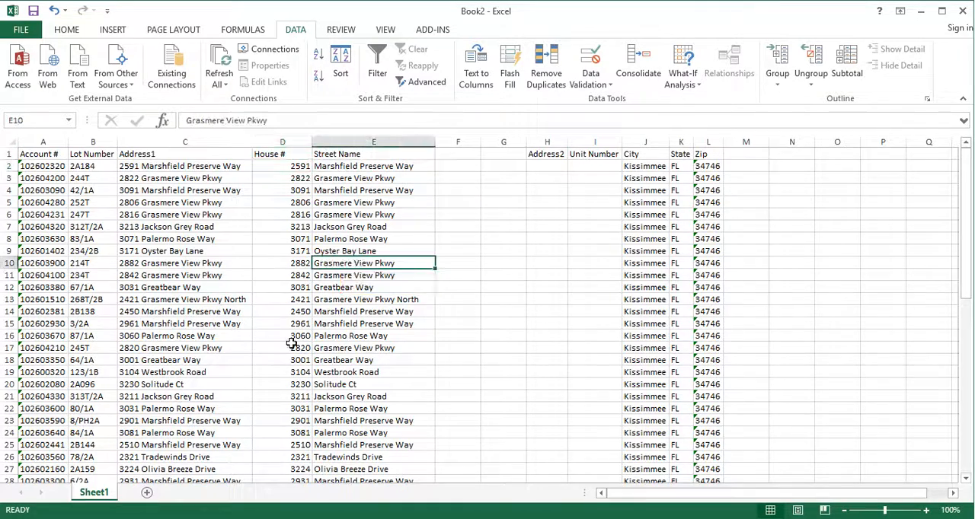
{"action": "scroll", "coordinate": [286, 348], "scroll_direction": "down", "scroll_amount": 4}
{"action": "scroll", "coordinate": [287, 348], "scroll_direction": "down", "scroll_amount": 5}
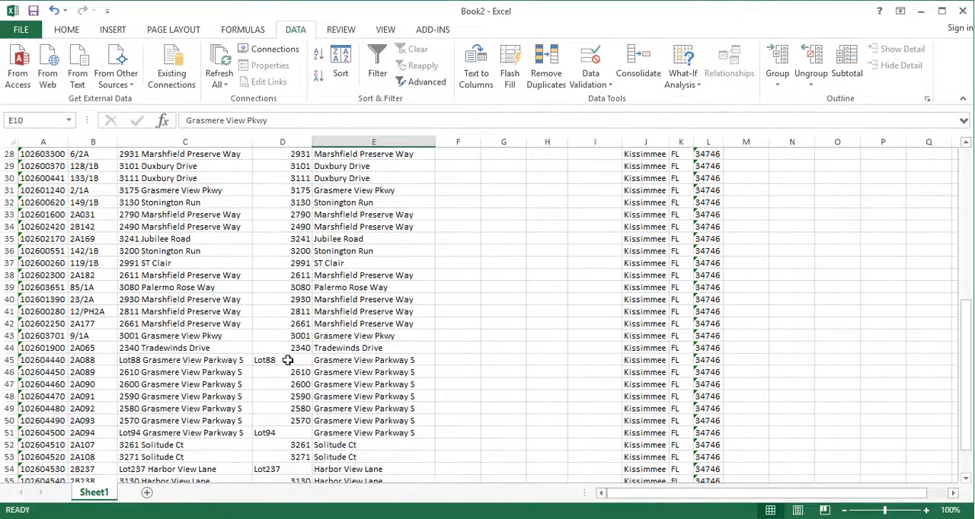
{"action": "left_click", "coordinate": [286, 360]}
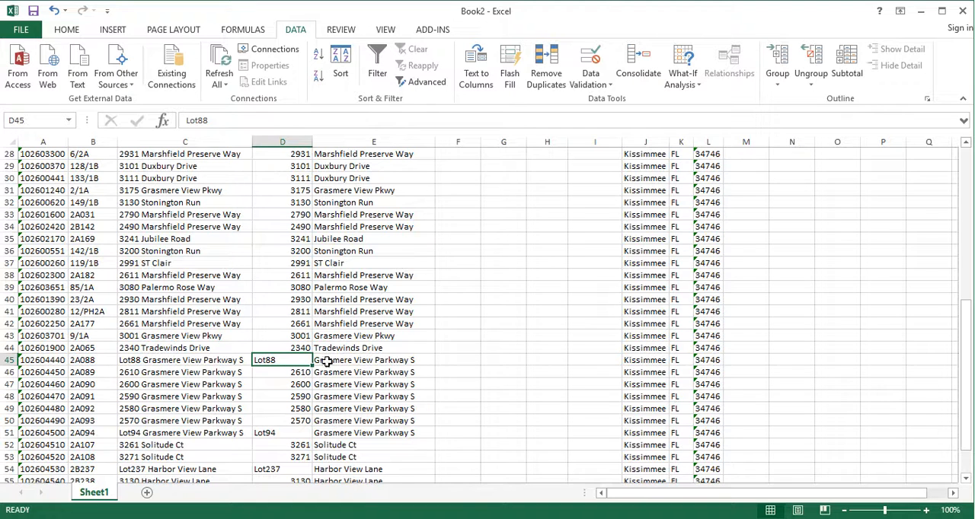
{"action": "scroll", "coordinate": [342, 368], "scroll_direction": "down", "scroll_amount": 2}
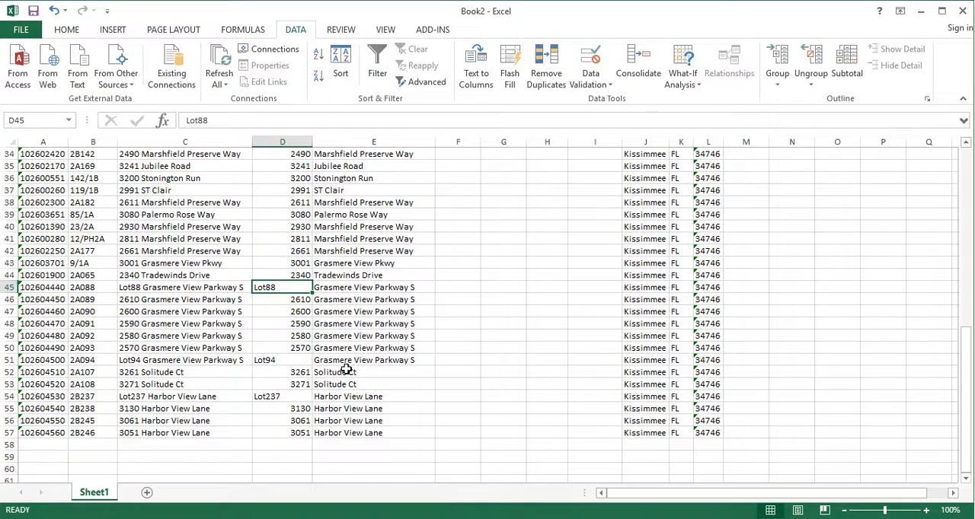
{"action": "scroll", "coordinate": [346, 369], "scroll_direction": "up", "scroll_amount": 1}
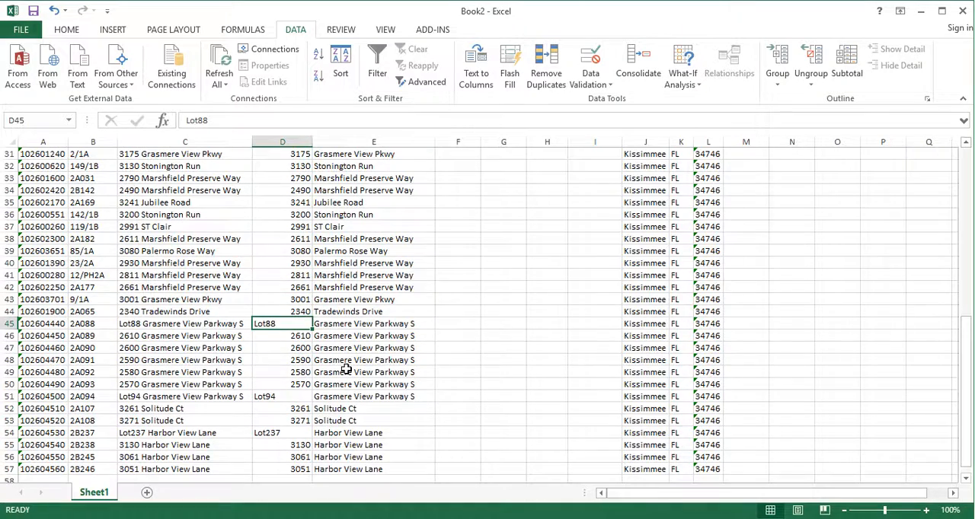
{"action": "scroll", "coordinate": [346, 370], "scroll_direction": "up", "scroll_amount": 10}
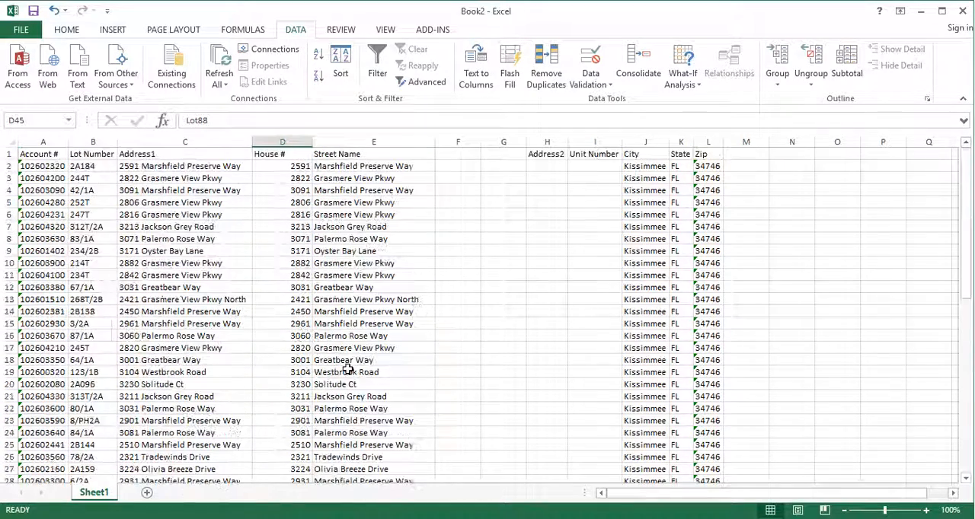
Narrow column D so it fits closely around the "House #" heading.
{"action": "left_click", "coordinate": [265, 166]}
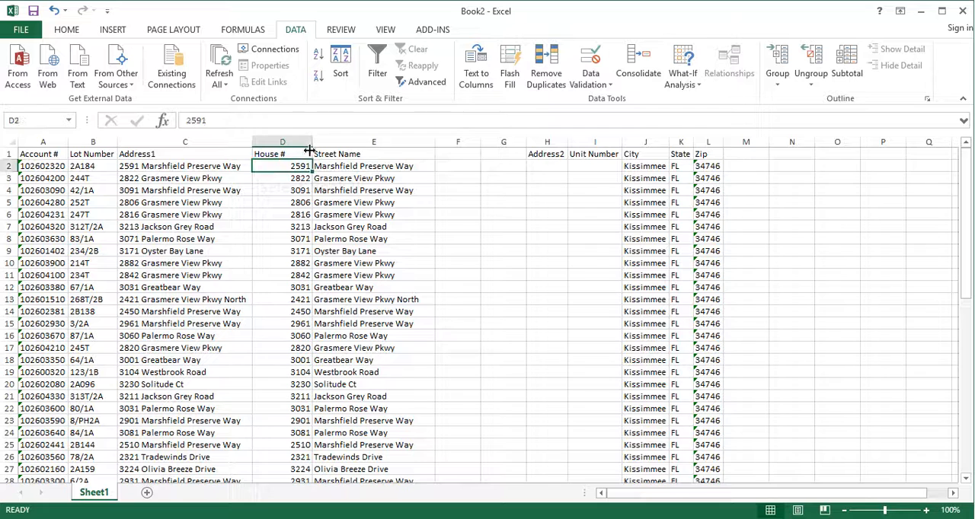
{"action": "left_click_drag", "start_coordinate": [313, 139], "coordinate": [292, 140]}
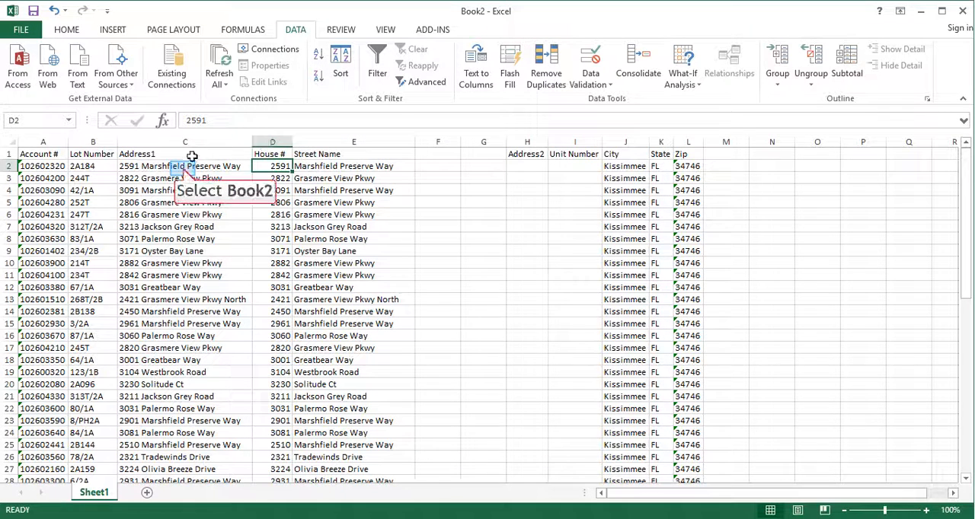
{"action": "left_click", "coordinate": [182, 166]}
Delete the empty columns F and G between Street Name and Address2.
{"action": "left_click", "coordinate": [436, 166]}
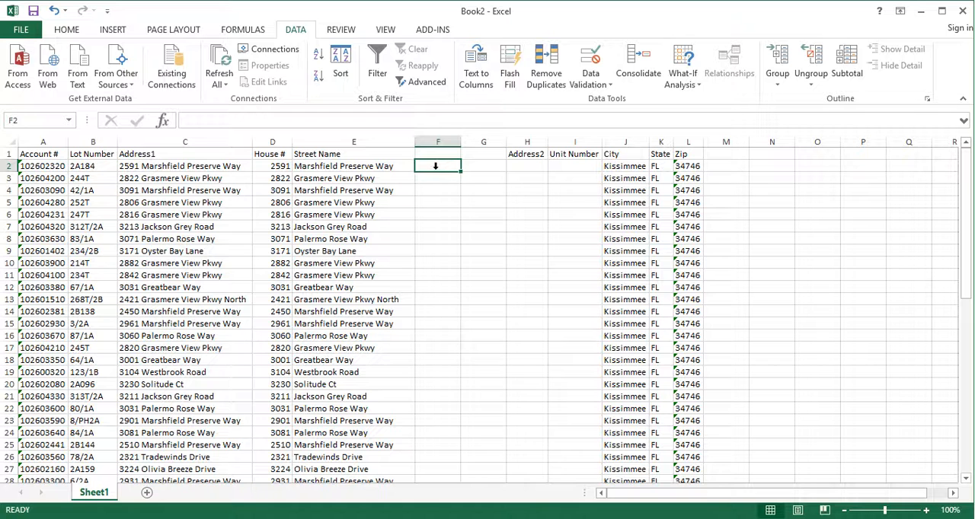
{"action": "left_click_drag", "start_coordinate": [437, 142], "coordinate": [478, 149]}
{"action": "right_click", "coordinate": [478, 149]}
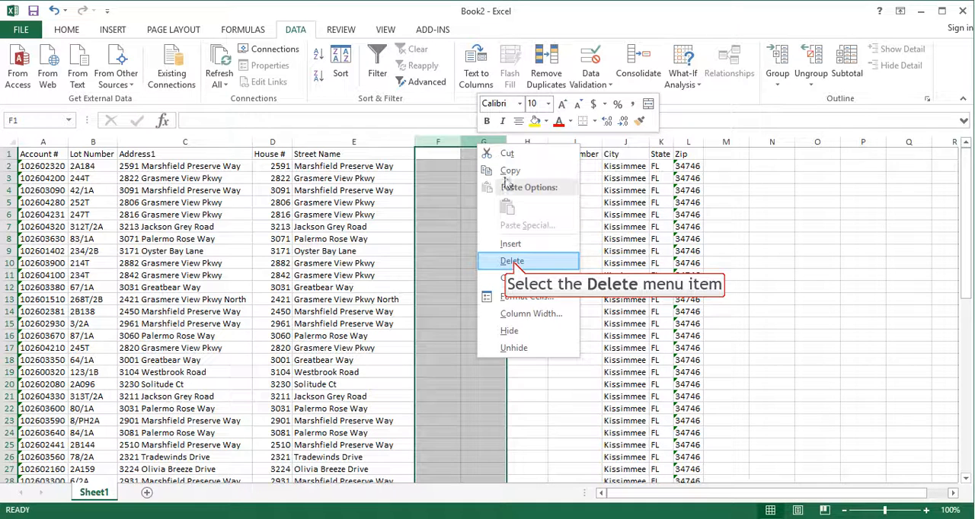
{"action": "left_click", "coordinate": [513, 261]}
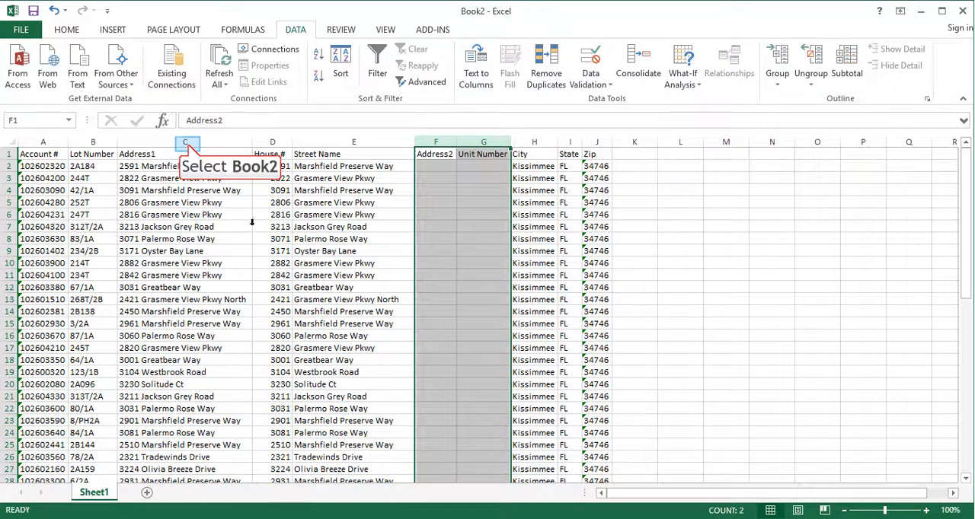
Delete column C, which holds the original combined Address1 values.
{"action": "left_click", "coordinate": [186, 141]}
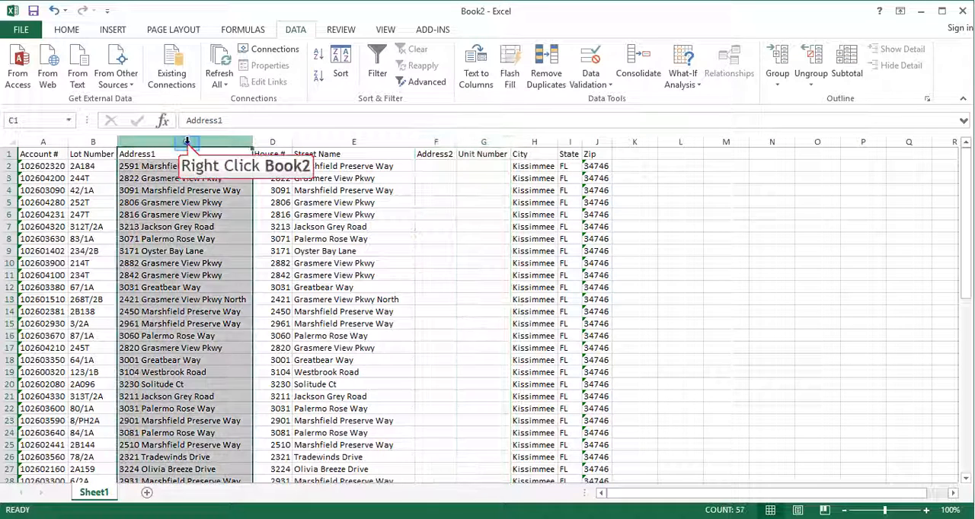
{"action": "right_click", "coordinate": [186, 141]}
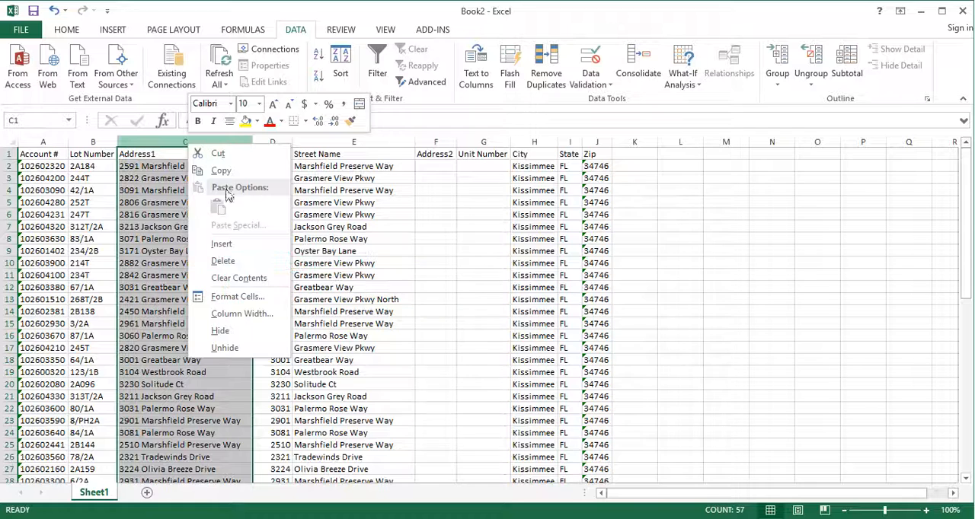
{"action": "left_click", "coordinate": [229, 261]}
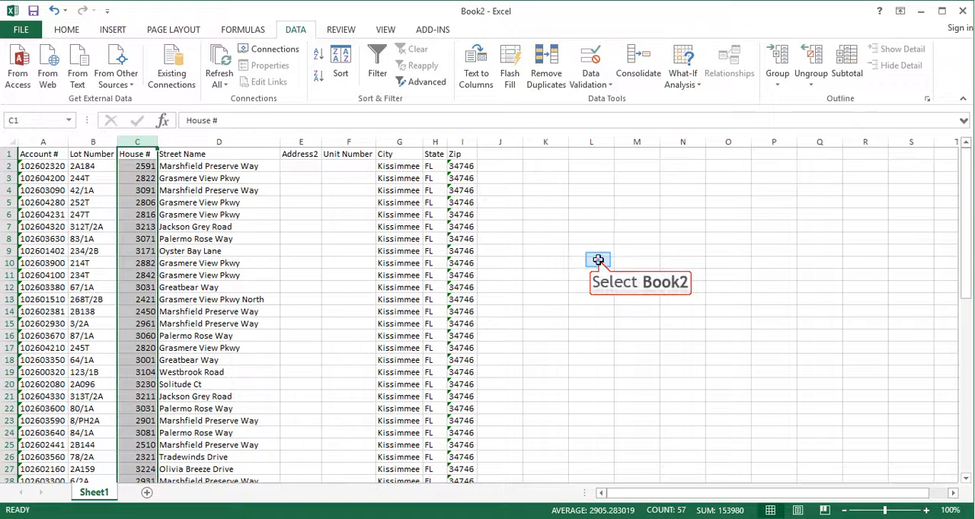
{"action": "left_click", "coordinate": [597, 262]}
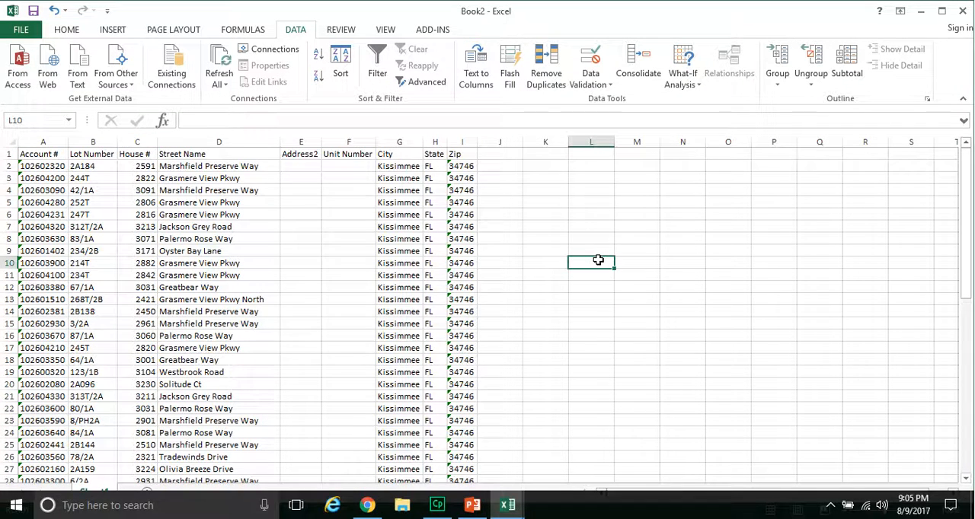